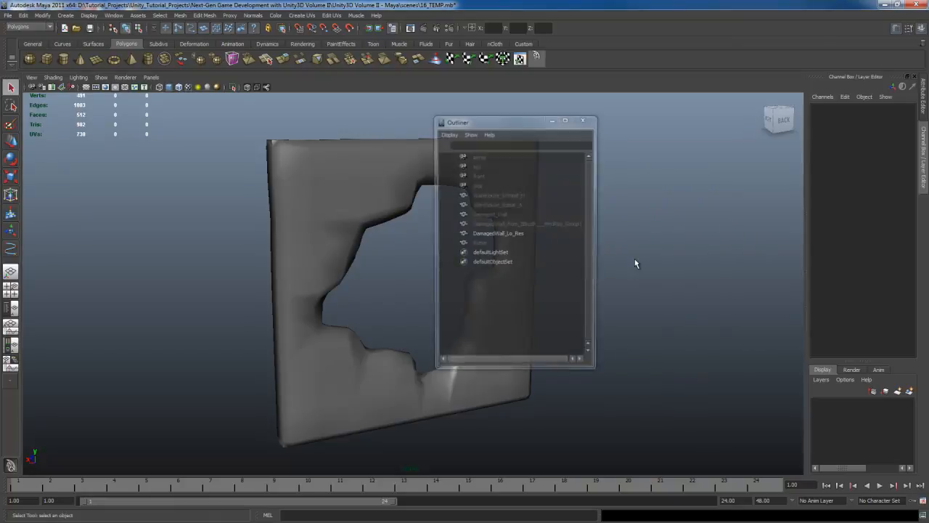
# - Unhide the Warehouse_Rebar_A reference object and view its bars against the hole in the damaged wall
pyautogui.click(503, 205)
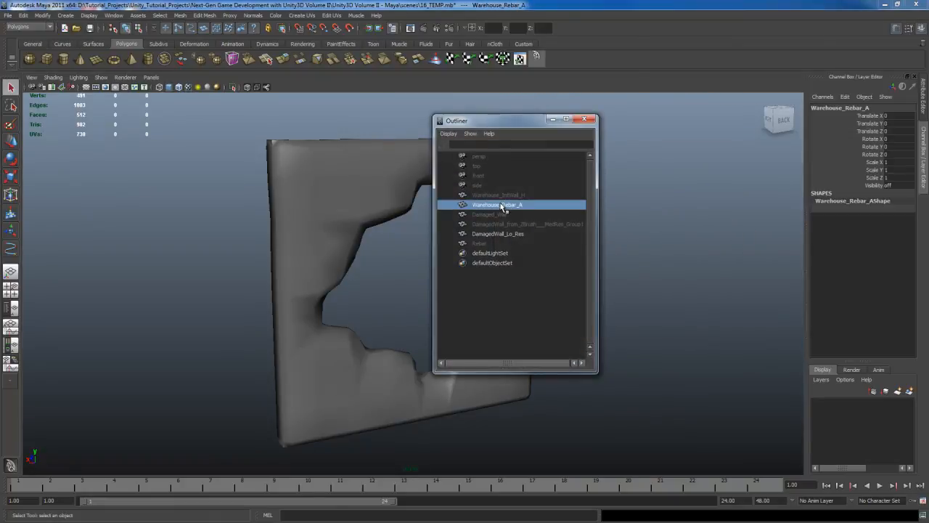
pyautogui.hotkey('shift', 'h')
pyautogui.click(585, 119)
pyautogui.keyDown('alt'); pyautogui.moveTo(495, 302); pyautogui.dragTo(498, 304, button='middle'); pyautogui.keyUp('alt')
pyautogui.scroll(5, 498, 305)
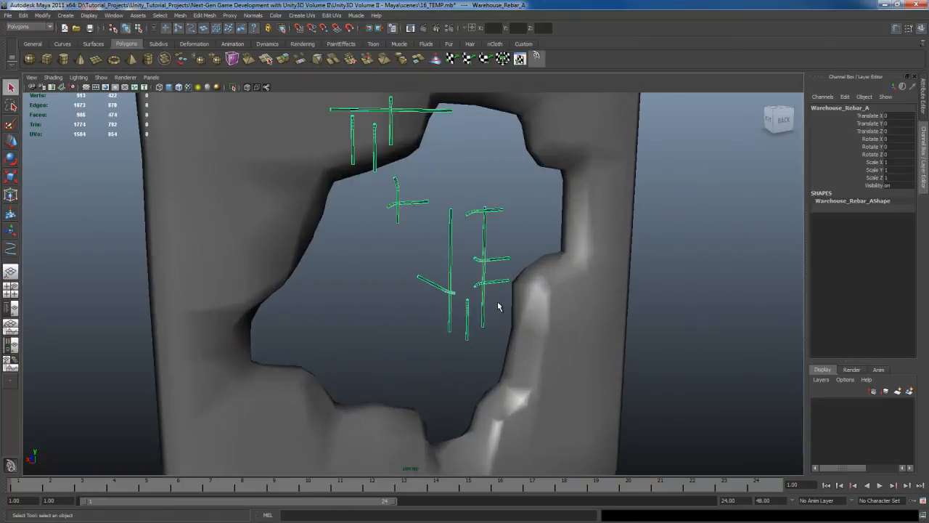
pyautogui.moveTo(389, 307)
pyautogui.keyDown('alt'); pyautogui.mouseDown()
pyautogui.moveTo(579, 308)
pyautogui.moveTo(386, 312)
pyautogui.mouseUp(); pyautogui.keyUp('alt')
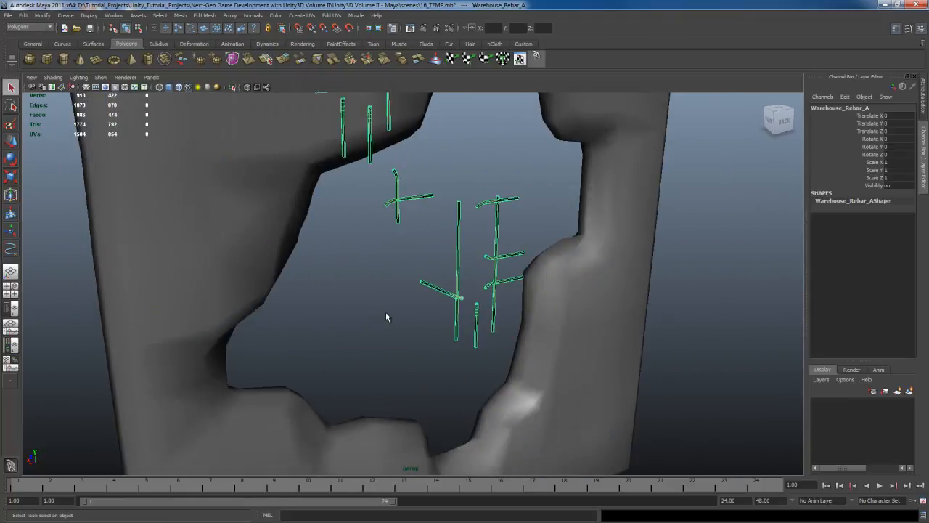
# - Unhide the Warehouse_IntWall_H reference wall to see how the rebar fits its broken openings
pyautogui.press('space')
pyautogui.click(669, 180)
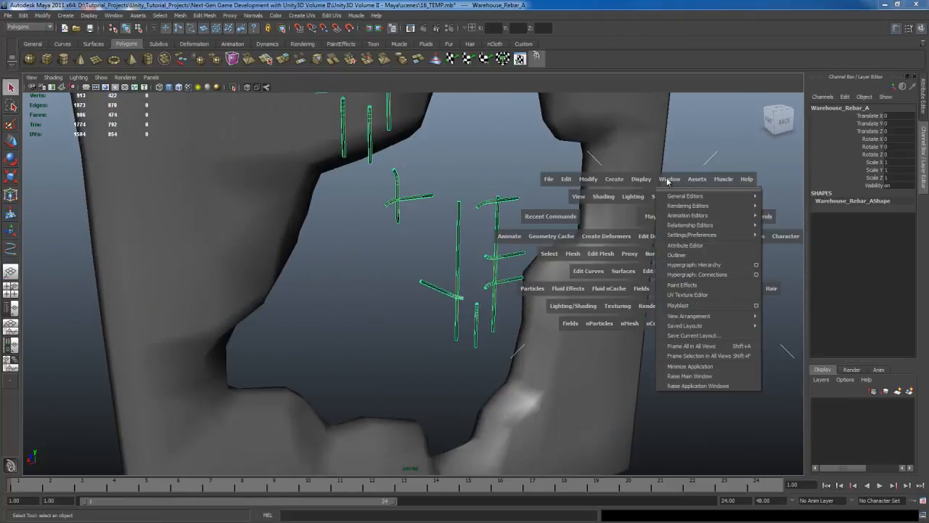
pyautogui.click(688, 256)
pyautogui.click(491, 195)
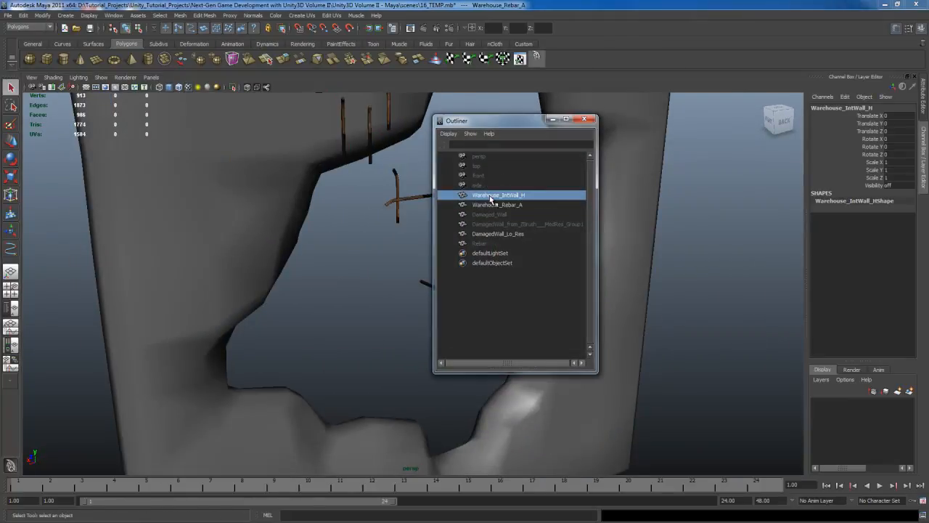
pyautogui.hotkey('shift', 'h')
pyautogui.click(584, 119)
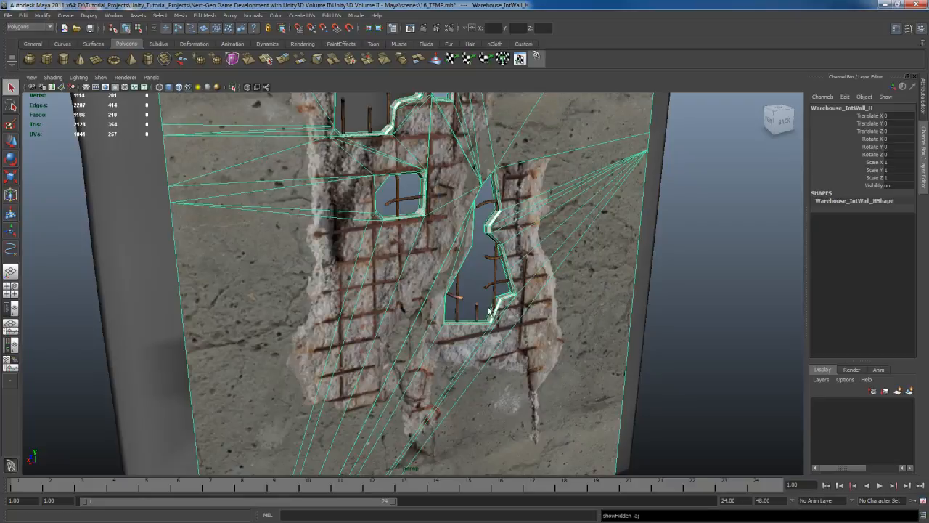
pyautogui.keyDown('alt'); pyautogui.moveTo(475, 305); pyautogui.dragTo(443, 294); pyautogui.keyUp('alt')
pyautogui.scroll(2, 446, 296)
# - Inspect the rebar in the wall openings, and hide both Warehouse_IntWall_H and Warehouse_Rebar_A
pyautogui.click(514, 260)
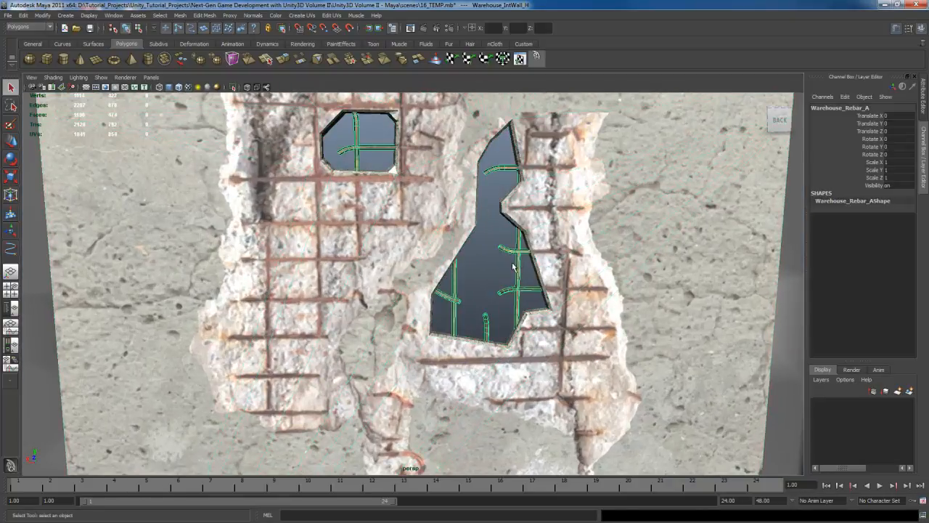
pyautogui.keyDown('alt'); pyautogui.moveTo(513, 261); pyautogui.dragTo(486, 291); pyautogui.keyUp('alt')
pyautogui.scroll(-2, 474, 297)
pyautogui.click(477, 282)
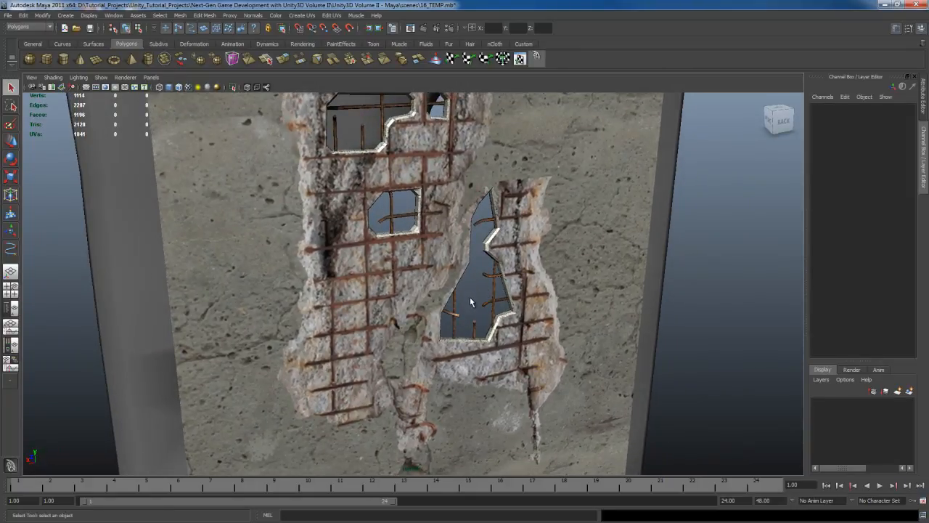
pyautogui.click(444, 261)
pyautogui.keyDown('shift'); pyautogui.click(512, 250); pyautogui.keyUp('shift')
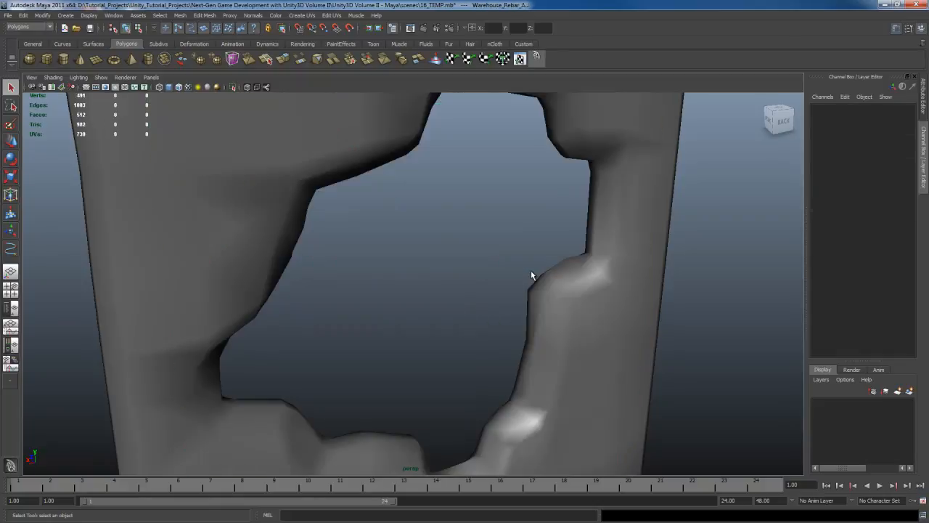
pyautogui.scroll(-5, 498, 349)
pyautogui.click(490, 336)
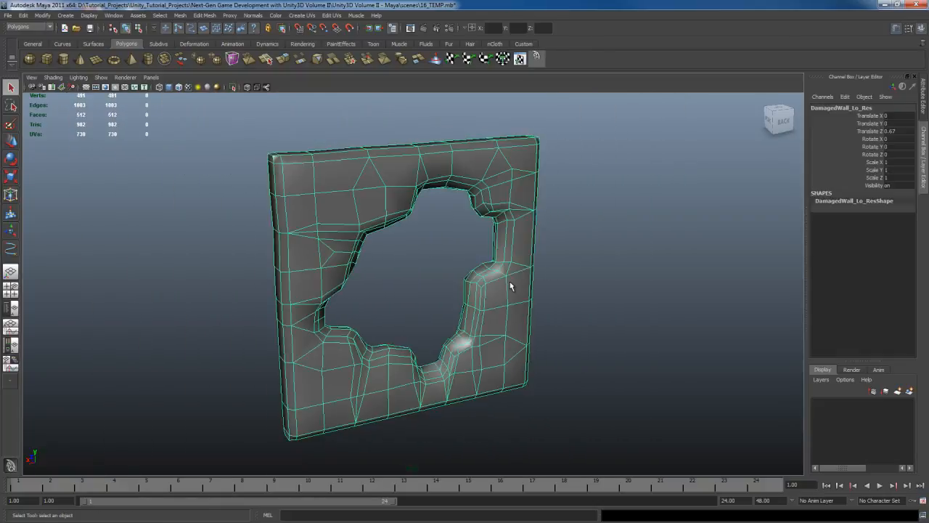
pyautogui.keyDown('alt'); pyautogui.moveTo(510, 281); pyautogui.dragTo(304, 219); pyautogui.keyUp('alt')
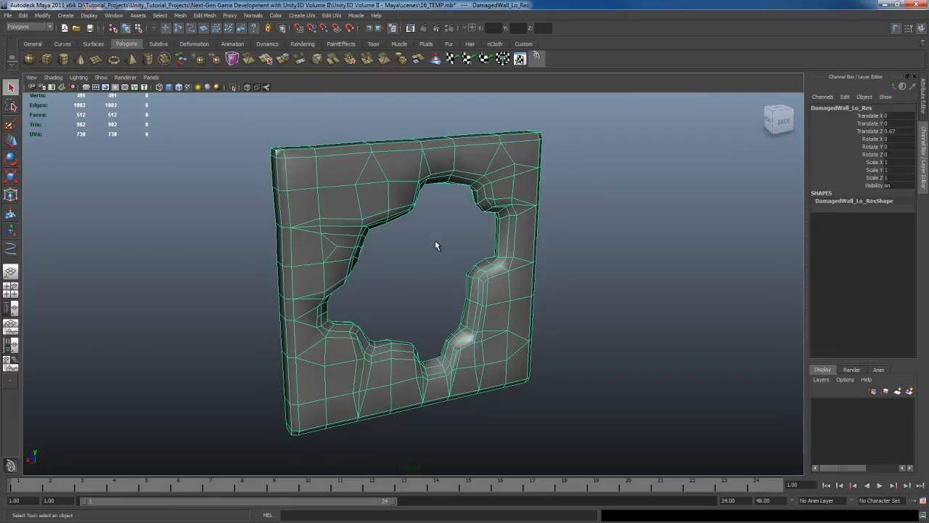
pyautogui.scroll(4, 435, 241)
pyautogui.moveTo(456, 250)
pyautogui.keyDown('alt'); pyautogui.mouseDown()
pyautogui.moveTo(434, 243)
pyautogui.moveTo(450, 250)
pyautogui.moveTo(447, 241)
pyautogui.moveTo(454, 242)
pyautogui.mouseUp(); pyautogui.keyUp('alt')
pyautogui.click(454, 250)
# - Create a polygon cylinder with 6 axis subdivisions and a radius of 0.075
pyautogui.press('space')
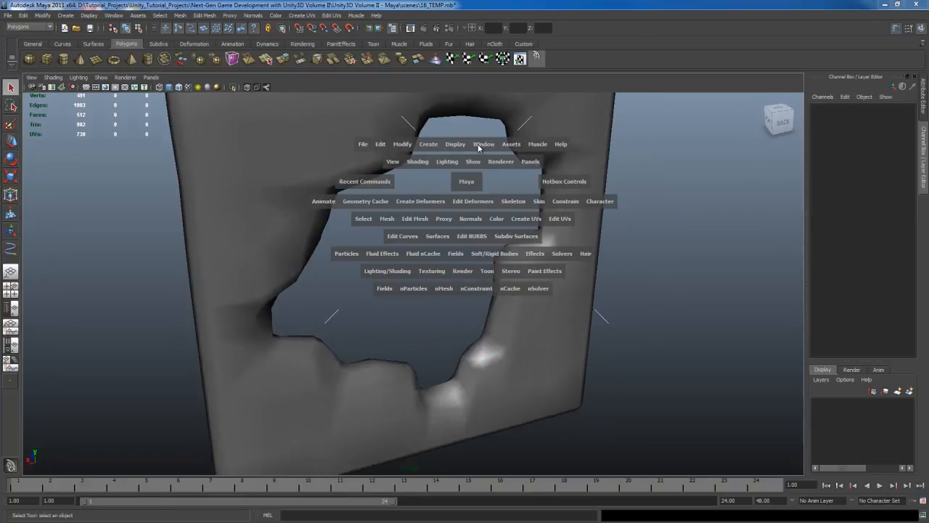
pyautogui.moveTo(426, 146); pyautogui.dragTo(539, 194)
pyautogui.click(863, 219)
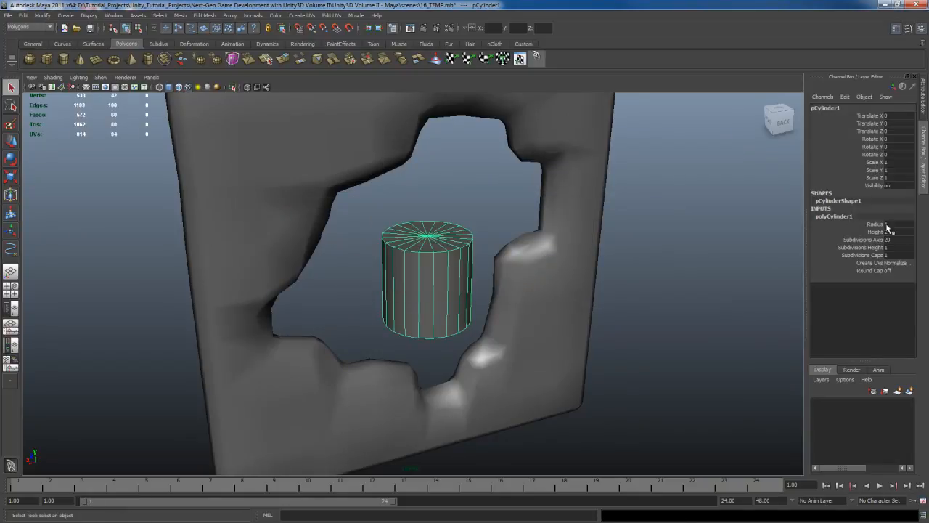
pyautogui.click(900, 240)
pyautogui.write('6')
pyautogui.press('Return')
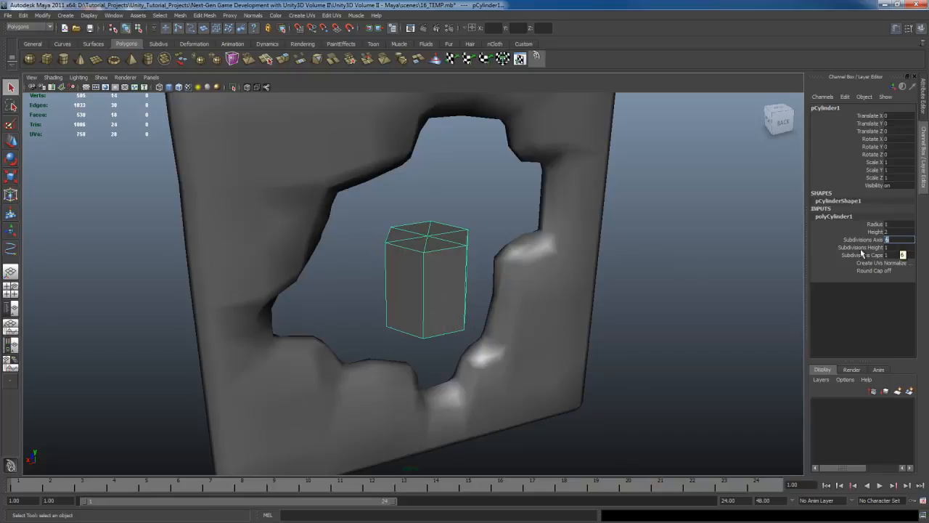
pyautogui.keyDown('alt'); pyautogui.moveTo(614, 284); pyautogui.dragTo(579, 268); pyautogui.keyUp('alt')
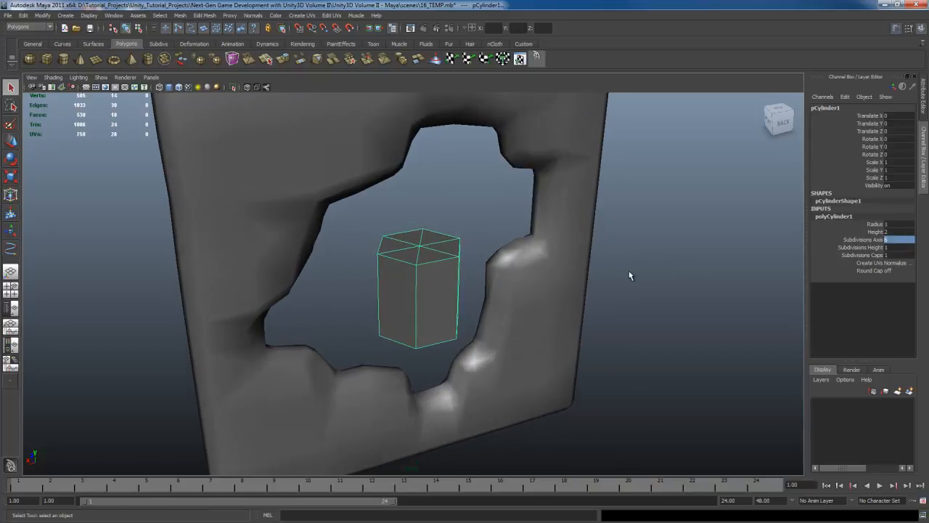
pyautogui.click(897, 224)
pyautogui.write('.075')
pyautogui.press('Return')
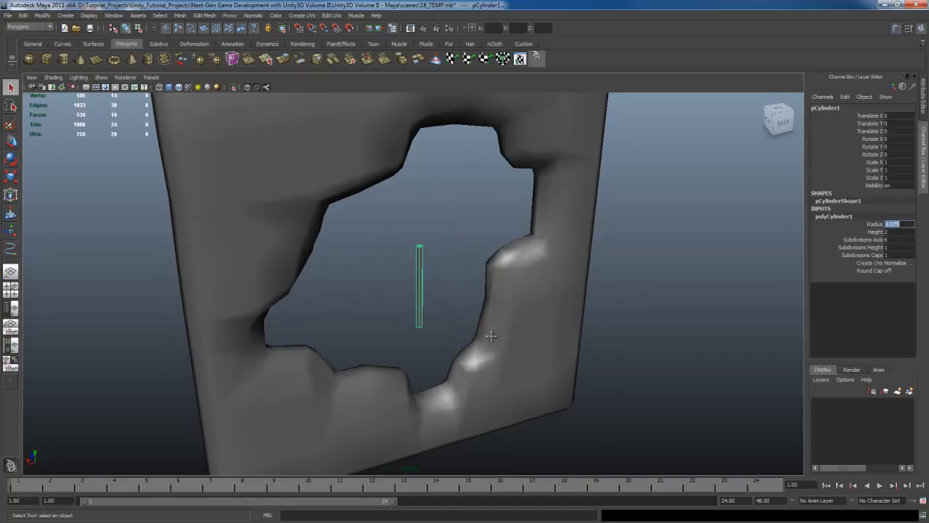
# - Move the cylinder along Z to about 0.63 so it sits inside the wall's thickness, checking from above in wireframe
pyautogui.keyDown('alt'); pyautogui.moveTo(492, 336); pyautogui.dragTo(507, 290, button='middle'); pyautogui.keyUp('alt')
pyautogui.keyDown('alt'); pyautogui.moveTo(431, 254); pyautogui.dragTo(512, 270); pyautogui.keyUp('alt')
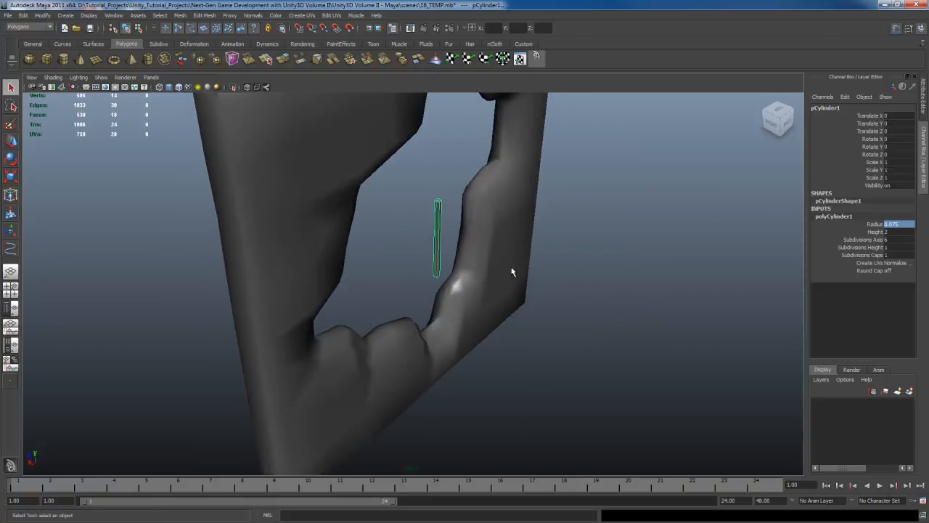
pyautogui.click(779, 111)
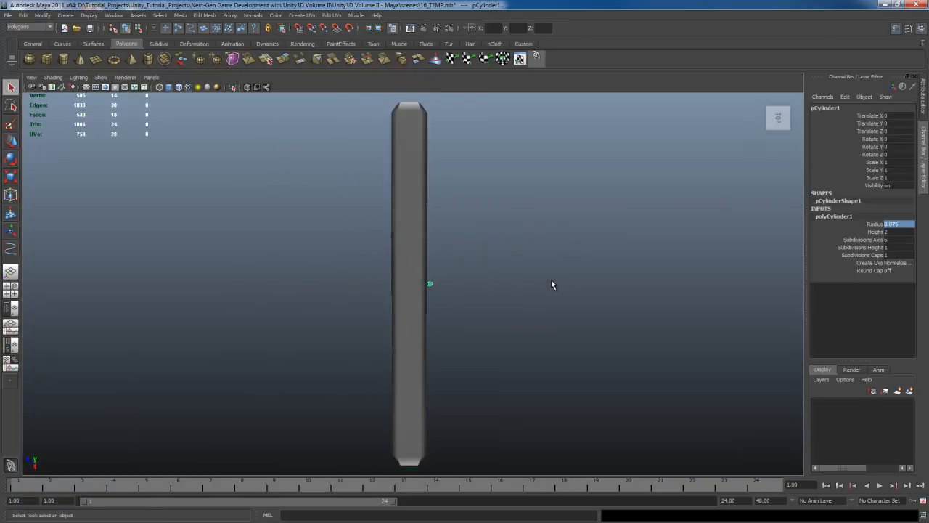
pyautogui.press('4')
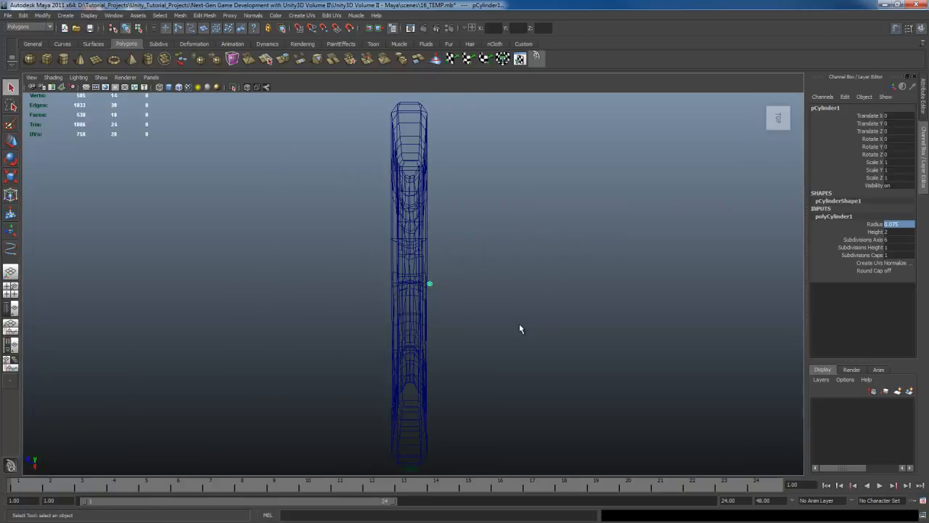
pyautogui.press('w')
pyautogui.moveTo(603, 305); pyautogui.dragTo(567, 300, button='middle')
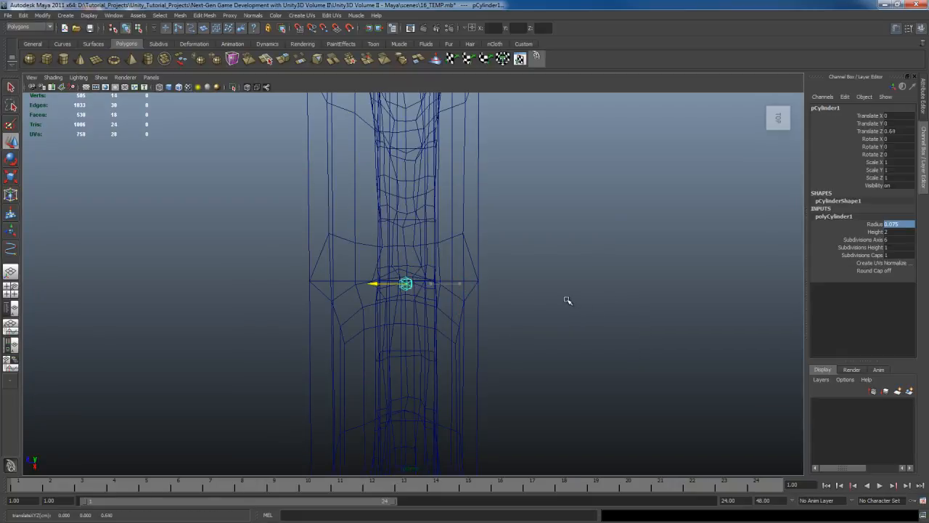
pyautogui.click(766, 100)
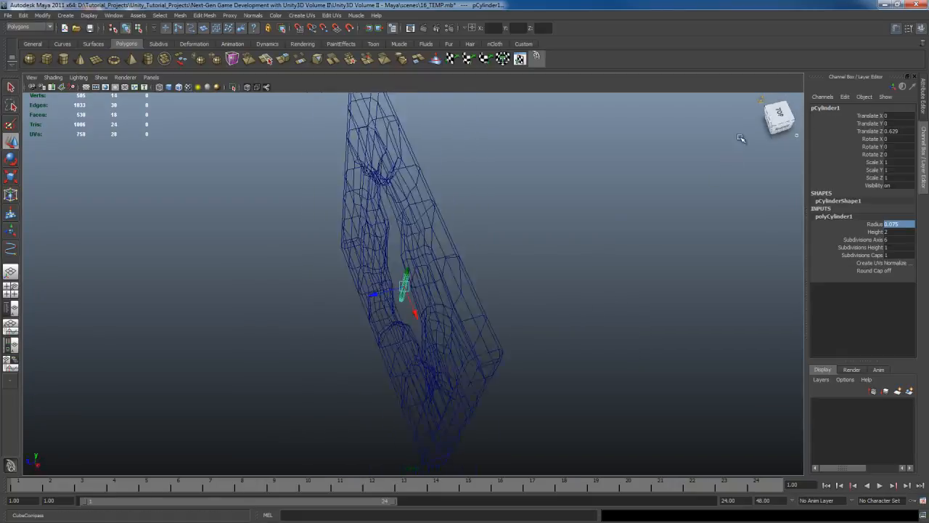
pyautogui.keyDown('alt'); pyautogui.moveTo(690, 294); pyautogui.dragTo(507, 298); pyautogui.keyUp('alt')
pyautogui.scroll(2, 525, 296)
pyautogui.press('f')
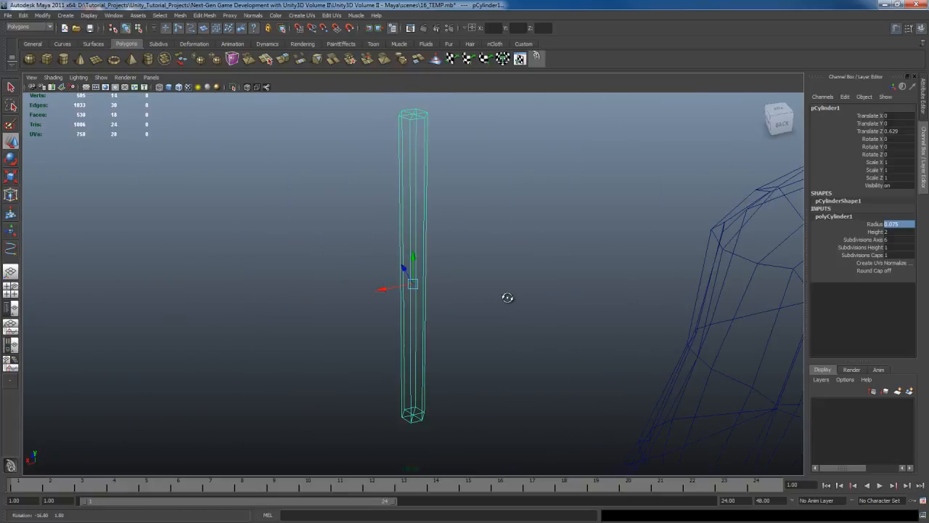
pyautogui.press('5')
# - Move the cylinder down within the wall's hole to about X -0.263 and Y -0.898
pyautogui.scroll(-5, 508, 298)
pyautogui.keyDown('alt'); pyautogui.moveTo(508, 298); pyautogui.dragTo(513, 247, button='middle'); pyautogui.keyUp('alt')
pyautogui.moveTo(513, 247); pyautogui.dragTo(514, 283, button='middle')
pyautogui.hotkey('ctrl', 'z')
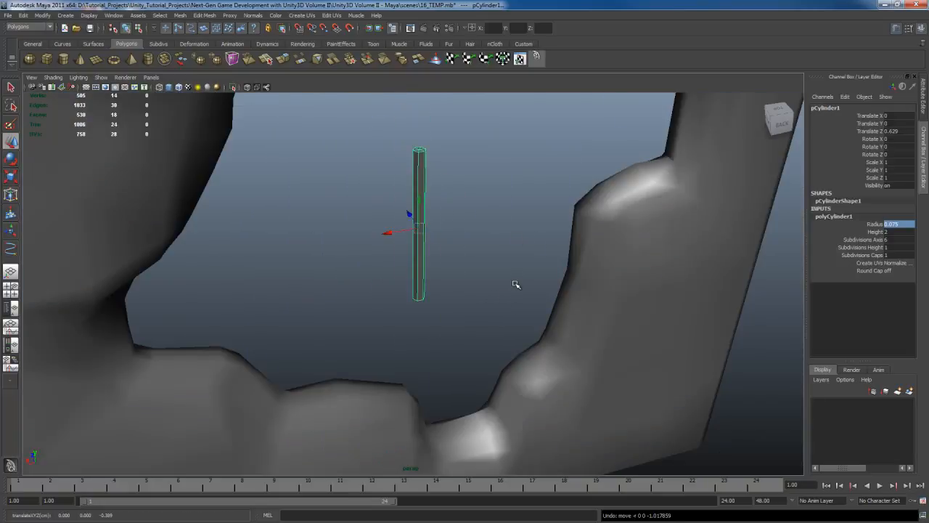
pyautogui.keyDown('alt'); pyautogui.moveTo(553, 269); pyautogui.dragTo(544, 238); pyautogui.keyUp('alt')
pyautogui.keyDown('alt'); pyautogui.moveTo(554, 274); pyautogui.dragTo(545, 166); pyautogui.keyUp('alt')
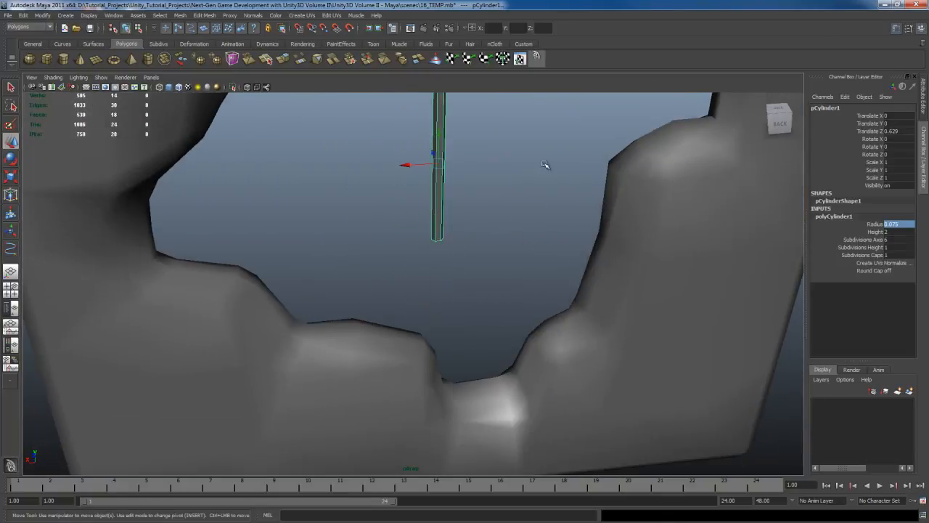
pyautogui.moveTo(438, 134); pyautogui.dragTo(450, 294)
pyautogui.moveTo(399, 310); pyautogui.dragTo(489, 308, button='middle')
pyautogui.keyDown('shift'); pyautogui.moveTo(516, 344); pyautogui.dragTo(527, 276, button='middle'); pyautogui.keyUp('shift')
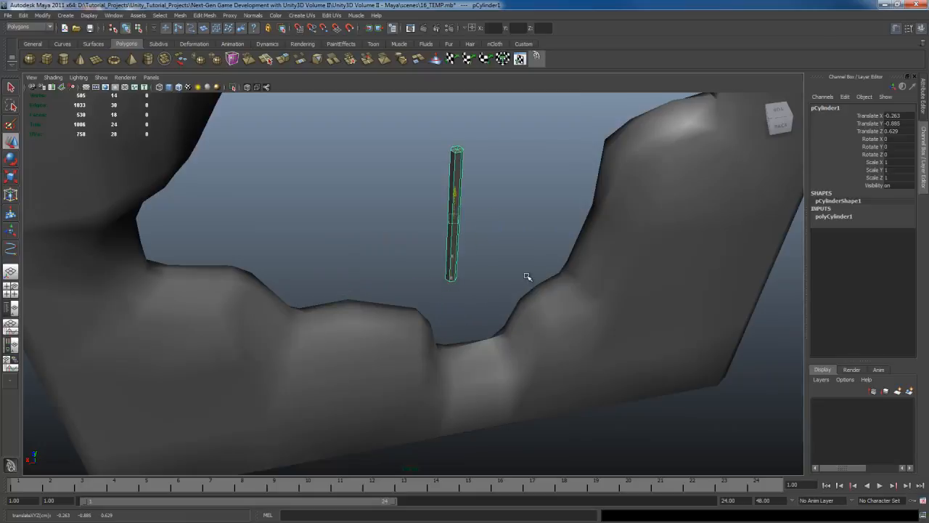
pyautogui.moveTo(569, 236)
pyautogui.keyDown('alt'); pyautogui.mouseDown()
pyautogui.moveTo(508, 292)
pyautogui.moveTo(512, 273)
pyautogui.moveTo(516, 302)
pyautogui.mouseUp(); pyautogui.keyUp('alt')
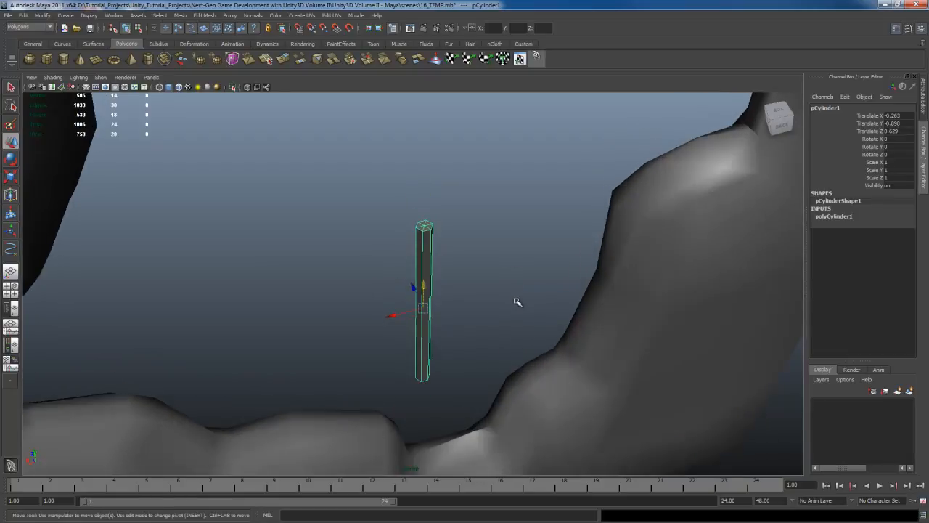
# - Select the six faces of the cylinder's top cap and lower them to shorten the cylinder to a short stub
pyautogui.moveTo(516, 300)
pyautogui.keyDown('alt'); pyautogui.mouseDown()
pyautogui.moveTo(520, 332)
pyautogui.moveTo(506, 312)
pyautogui.mouseUp(); pyautogui.keyUp('alt')
pyautogui.press('q')
pyautogui.rightClick(429, 209)
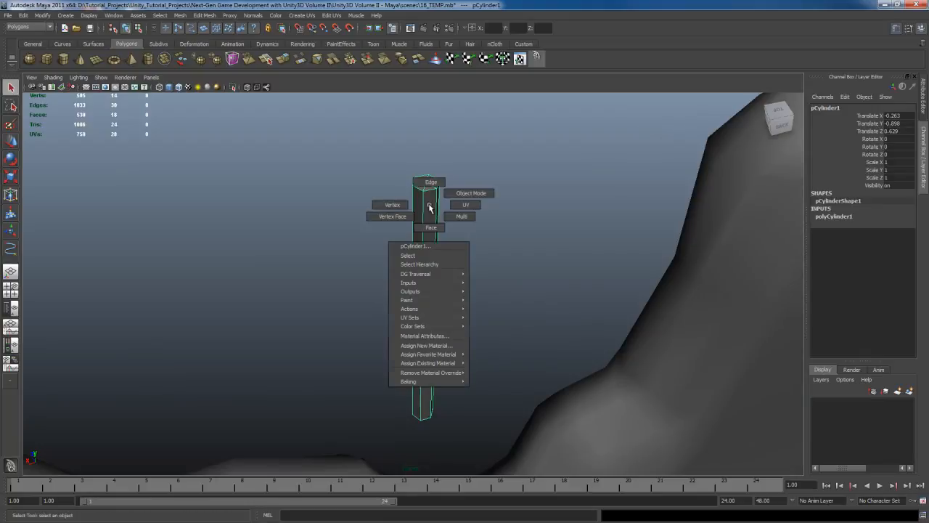
pyautogui.moveTo(429, 205); pyautogui.dragTo(431, 227, button='right')
pyautogui.keyDown('alt'); pyautogui.moveTo(477, 178); pyautogui.dragTo(486, 232, button='middle'); pyautogui.keyUp('alt')
pyautogui.scroll(4, 485, 232)
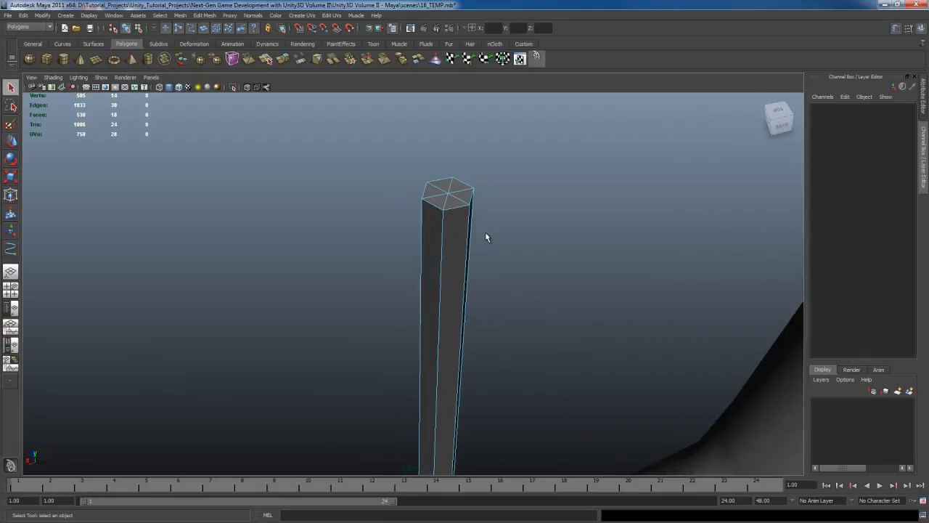
pyautogui.click(439, 192)
pyautogui.keyDown('alt'); pyautogui.moveTo(442, 197); pyautogui.dragTo(376, 232); pyautogui.keyUp('alt')
pyautogui.scroll(-6, 488, 228)
pyautogui.keyDown('alt'); pyautogui.moveTo(523, 285); pyautogui.dragTo(519, 224, button='middle'); pyautogui.keyUp('alt')
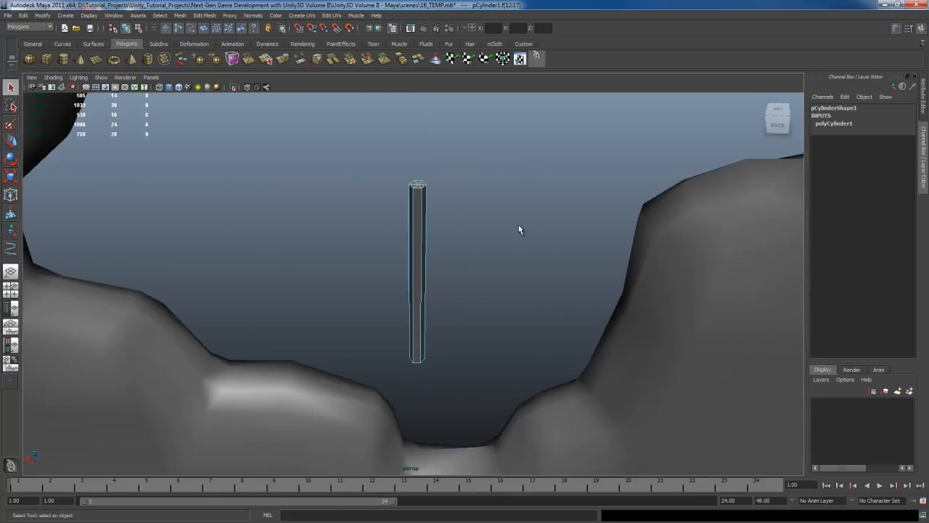
pyautogui.keyDown('alt'); pyautogui.moveTo(517, 260); pyautogui.dragTo(513, 229); pyautogui.keyUp('alt')
pyautogui.press('w')
pyautogui.scroll(-3, 513, 218)
pyautogui.press('q')
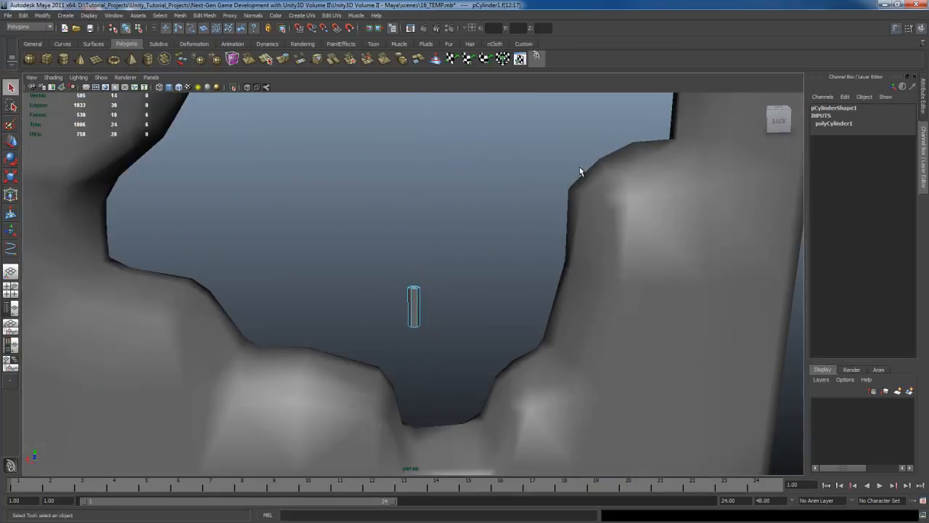
# - In the front view, draw an EP curve rising straight from the cylinder's top cap and bending toward positive X at its end
pyautogui.press('space')
pyautogui.press('space')
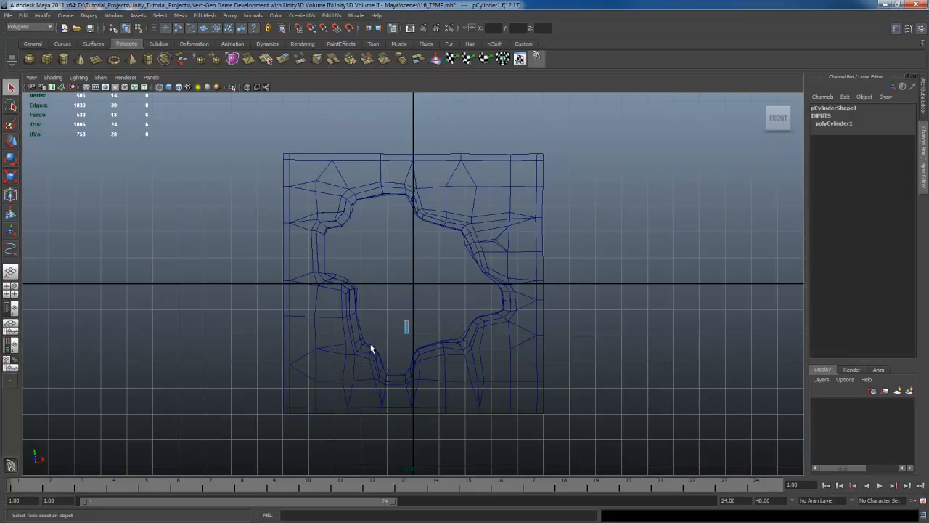
pyautogui.scroll(5, 452, 311)
pyautogui.scroll(4, 451, 314)
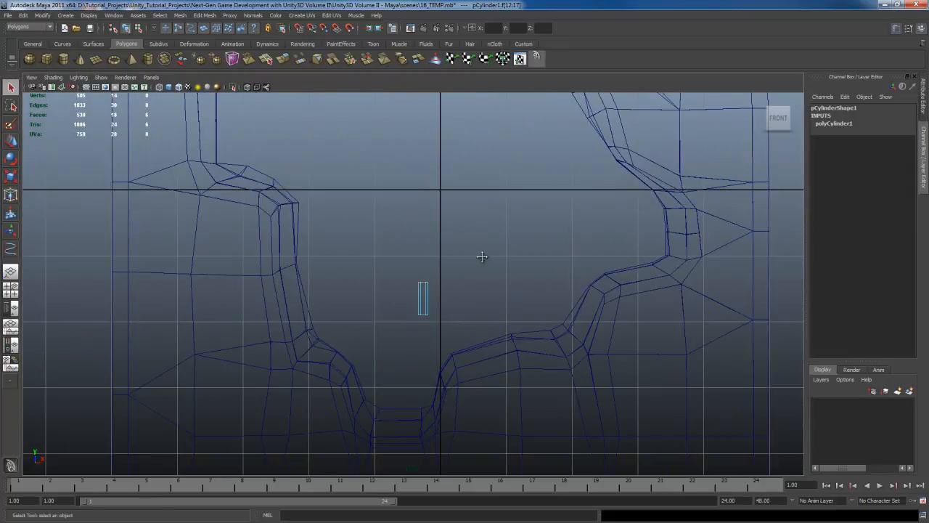
pyautogui.click(398, 166)
pyautogui.press('space')
pyautogui.moveTo(357, 129); pyautogui.dragTo(390, 223)
pyautogui.click(410, 303)
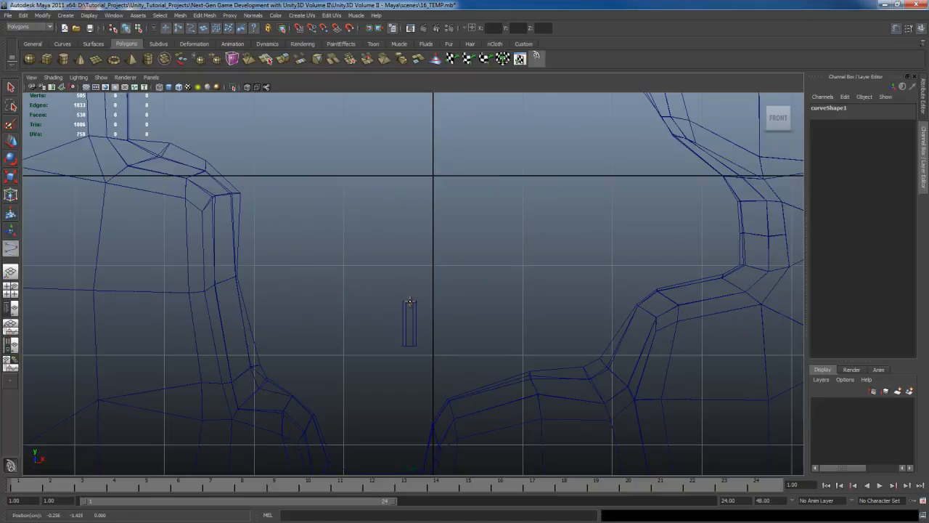
pyautogui.click(410, 270)
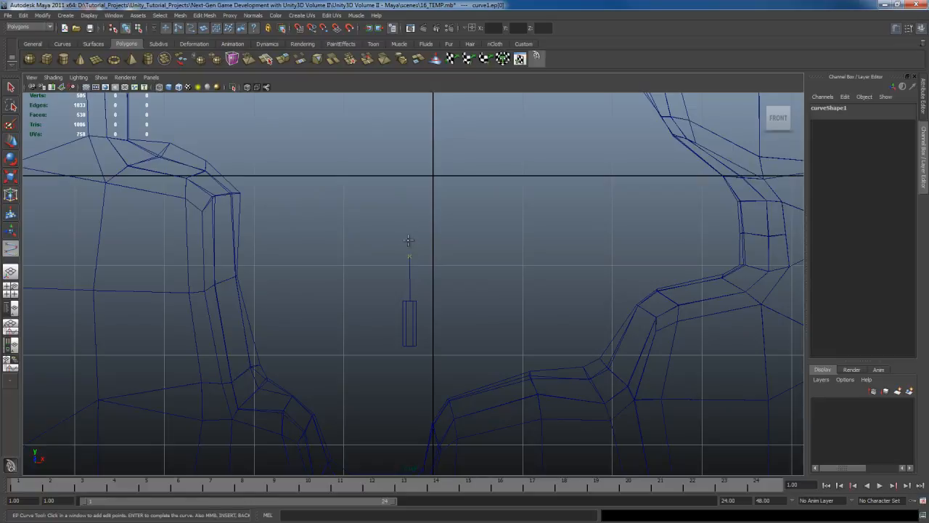
pyautogui.click(408, 231)
pyautogui.click(416, 210)
pyautogui.moveTo(434, 201); pyautogui.dragTo(444, 183)
pyautogui.press('Return')
pyautogui.scroll(5, 451, 303)
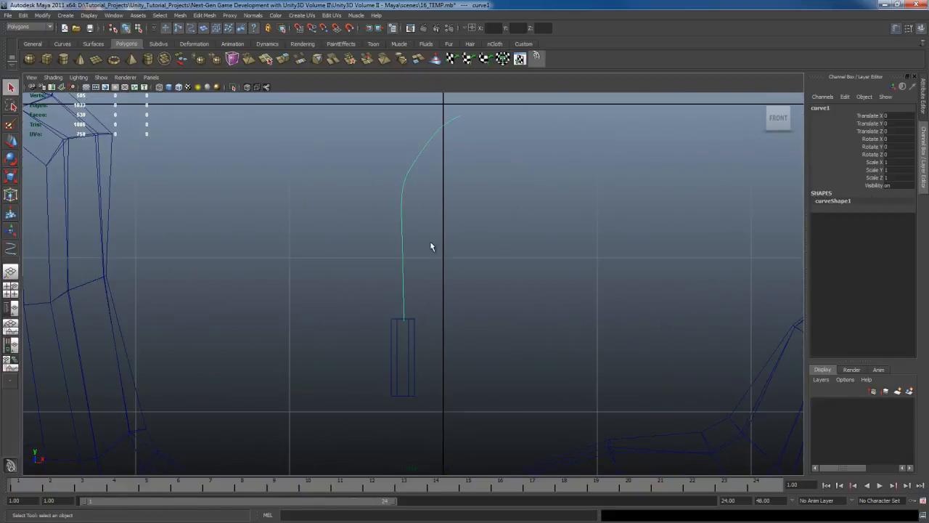
# - Select the drawn curve in the perspective view and center its pivot
pyautogui.press('space')
pyautogui.click(642, 165)
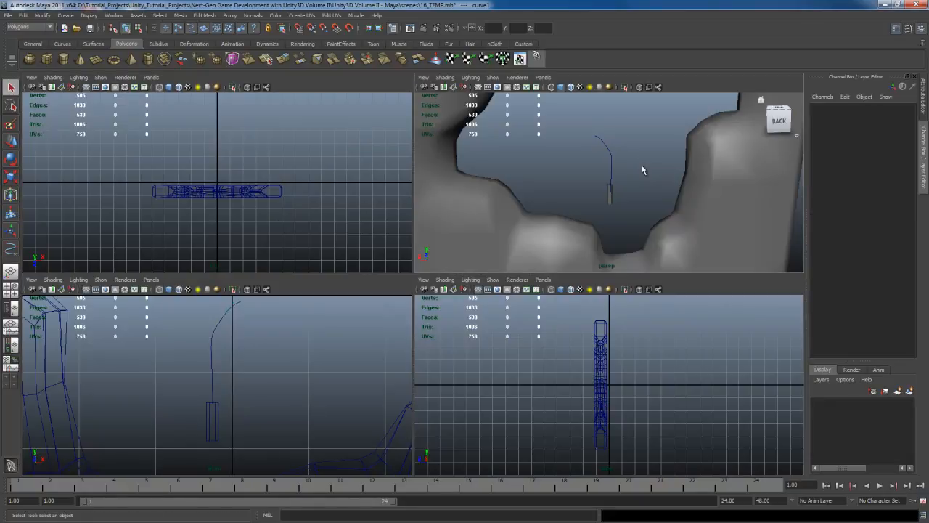
pyautogui.press('space')
pyautogui.keyDown('alt'); pyautogui.moveTo(569, 242); pyautogui.dragTo(437, 255); pyautogui.keyUp('alt')
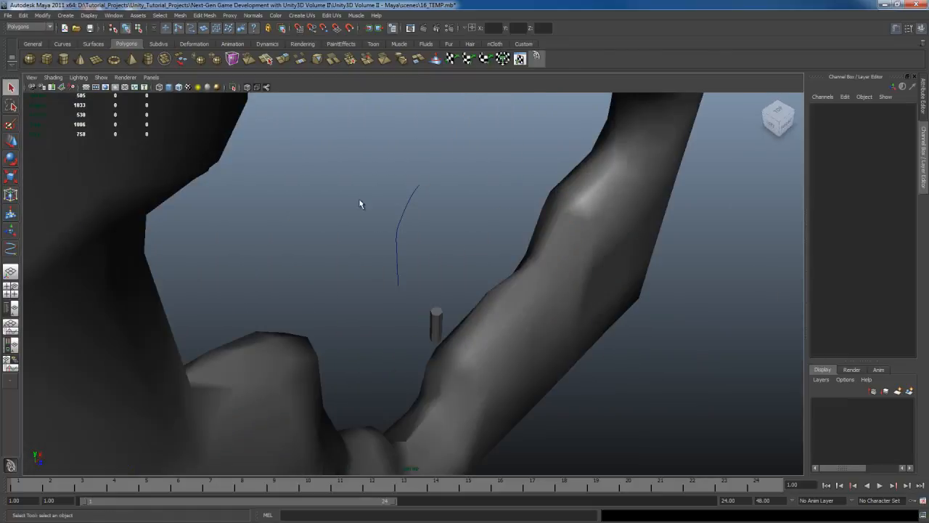
pyautogui.moveTo(360, 203); pyautogui.dragTo(457, 252)
pyautogui.press('w')
pyautogui.keyDown('shift'); pyautogui.rightClick(490, 190); pyautogui.keyUp('shift')
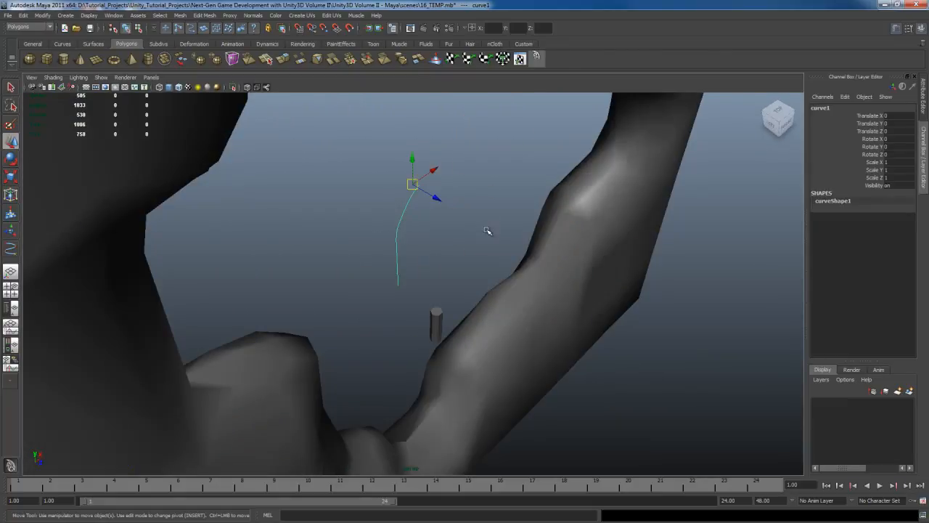
pyautogui.press('space')
pyautogui.click(429, 159)
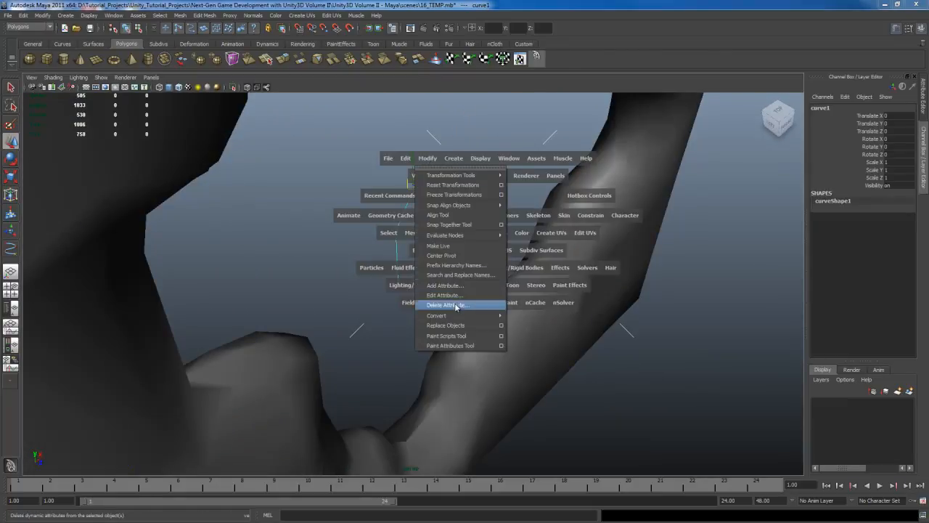
pyautogui.click(456, 254)
# - Move the curve along Z to about 0.627 so its lower end meets the cylinder's top cap
pyautogui.keyDown('alt'); pyautogui.moveTo(472, 291); pyautogui.dragTo(431, 255); pyautogui.keyUp('alt')
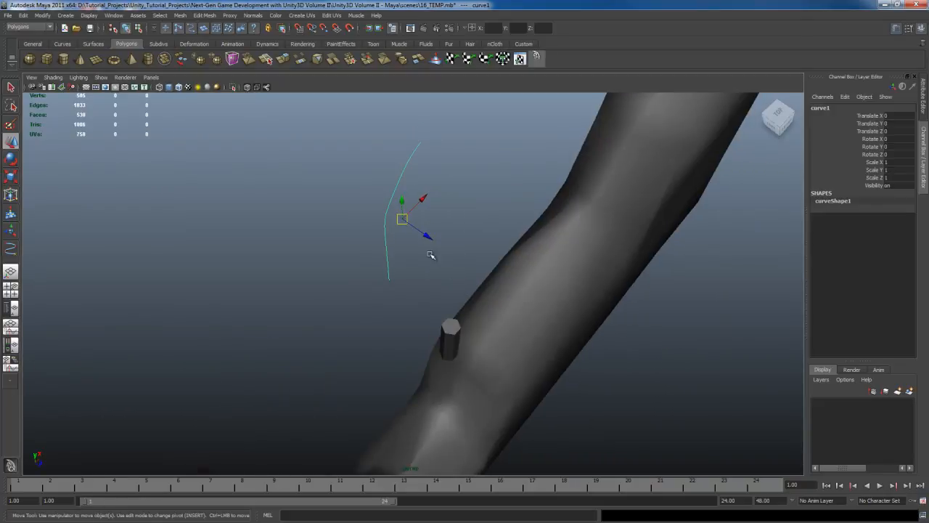
pyautogui.moveTo(459, 268); pyautogui.dragTo(525, 319, button='middle')
pyautogui.keyDown('alt'); pyautogui.moveTo(525, 320); pyautogui.dragTo(508, 339); pyautogui.keyUp('alt')
pyautogui.keyDown('alt'); pyautogui.moveTo(508, 375); pyautogui.dragTo(517, 292, button='middle'); pyautogui.keyUp('alt')
# - Select the six top cap faces of the cylinder together with the curve as the extrusion path
pyautogui.press('q')
pyautogui.click(394, 300)
pyautogui.keyDown('alt'); pyautogui.moveTo(394, 300); pyautogui.dragTo(437, 320, button='right'); pyautogui.keyUp('alt')
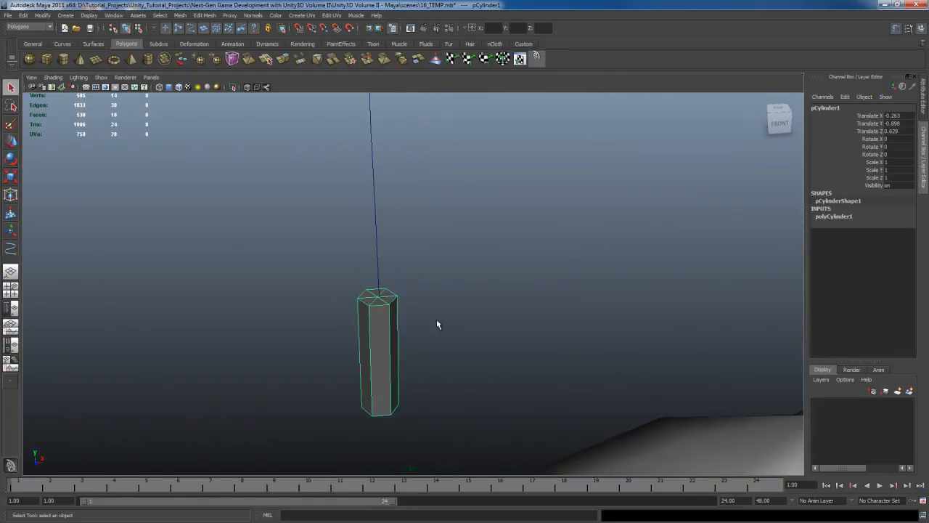
pyautogui.rightClick(362, 320)
pyautogui.moveTo(362, 324); pyautogui.dragTo(363, 342, button='right')
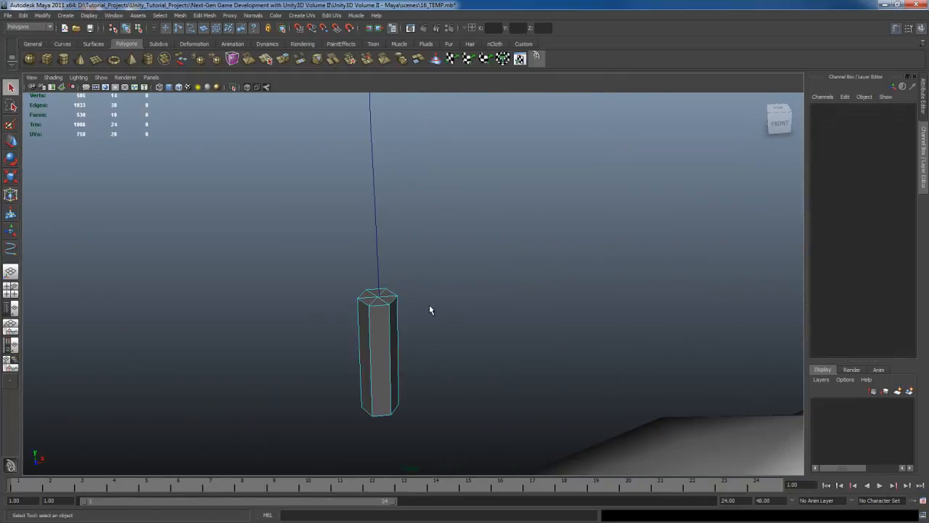
pyautogui.scroll(3, 344, 317)
pyautogui.moveTo(368, 317); pyautogui.dragTo(368, 318)
pyautogui.keyDown('alt'); pyautogui.moveTo(438, 328); pyautogui.dragTo(480, 229, button='right'); pyautogui.keyUp('alt')
pyautogui.keyDown('alt'); pyautogui.moveTo(480, 229); pyautogui.dragTo(487, 293, button='middle'); pyautogui.keyUp('alt')
pyautogui.keyDown('shift'); pyautogui.moveTo(346, 216); pyautogui.dragTo(402, 242); pyautogui.keyUp('shift')
pyautogui.keyDown('alt'); pyautogui.moveTo(501, 294); pyautogui.dragTo(431, 353, button='right'); pyautogui.keyUp('alt')
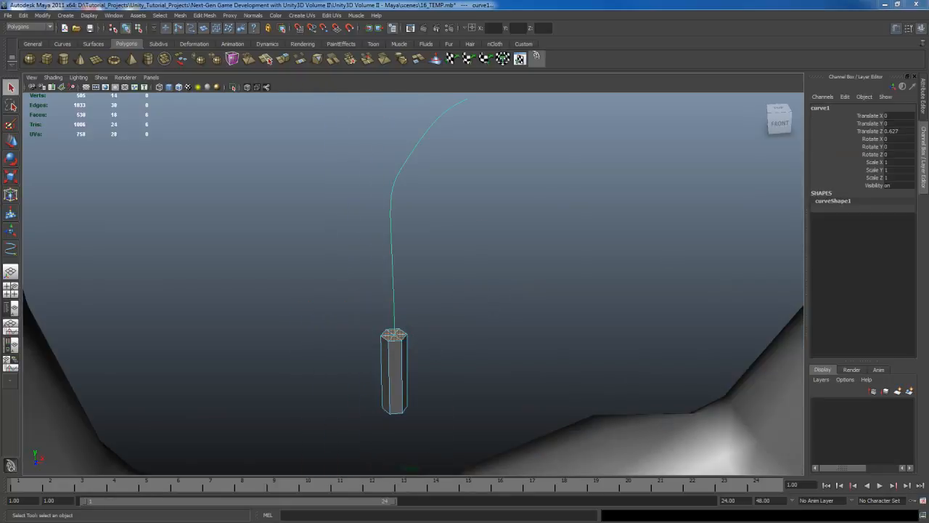
# - Reset the Extrude Face options to their defaults and extrude the cap faces along the selected curve
pyautogui.click(519, 87)
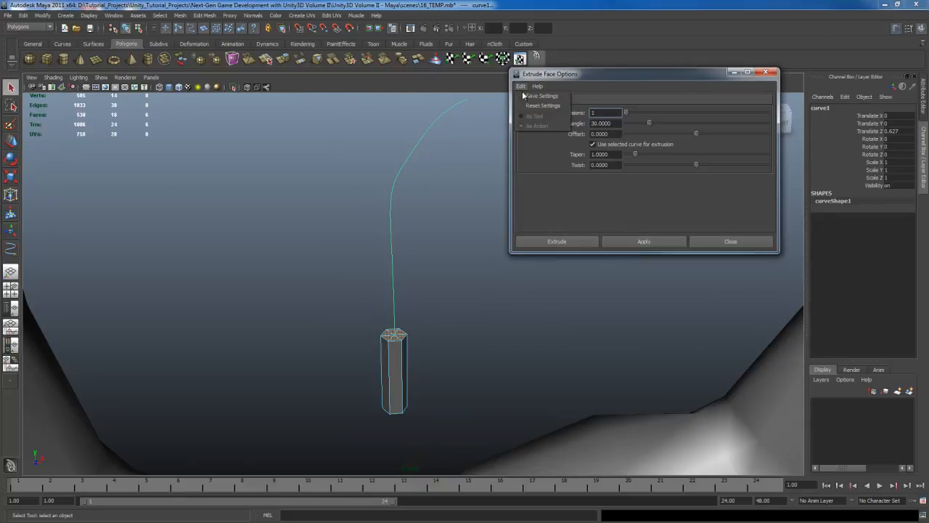
pyautogui.click(535, 107)
pyautogui.click(568, 242)
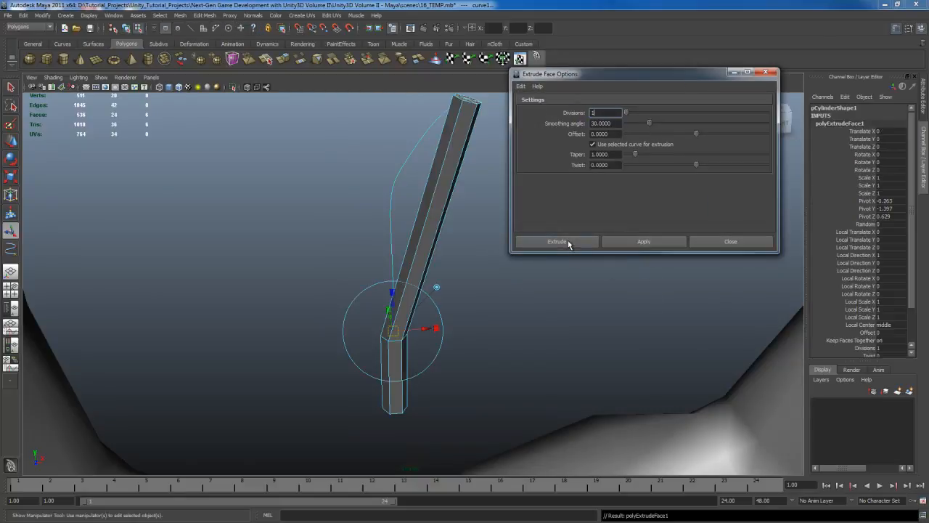
# - Raise the extrusion's divisions to 6 so the bar follows the bend of the curve
pyautogui.click(865, 347)
pyautogui.moveTo(601, 280); pyautogui.dragTo(615, 284, button='middle')
pyautogui.keyDown('alt'); pyautogui.moveTo(614, 284); pyautogui.dragTo(560, 260); pyautogui.keyUp('alt')
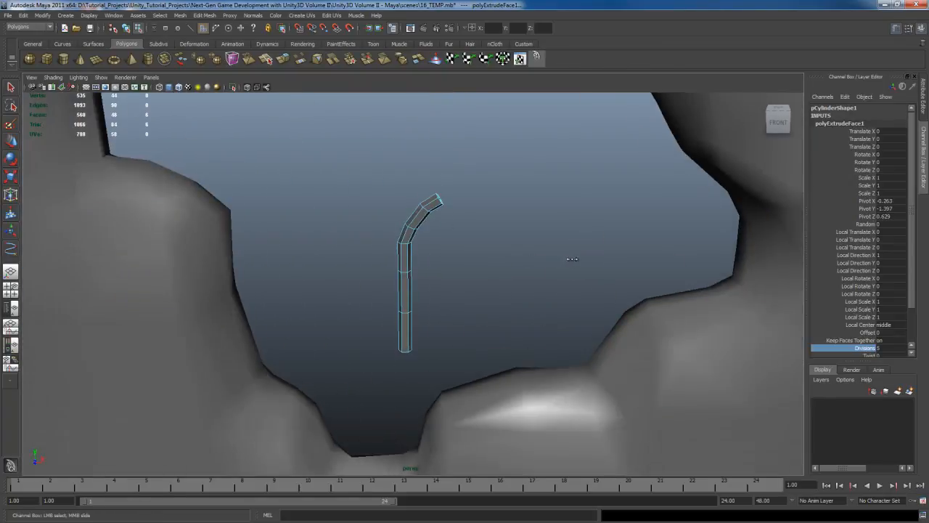
pyautogui.moveTo(573, 259); pyautogui.dragTo(575, 260, button='middle')
pyautogui.keyDown('alt'); pyautogui.moveTo(575, 259); pyautogui.dragTo(510, 269); pyautogui.keyUp('alt')
# - Move the bent rebar to about X 0.783 and Y -1.928 so its base sinks into the hole's lower ledge
pyautogui.press('q')
pyautogui.moveTo(393, 264); pyautogui.dragTo(404, 248, button='right')
pyautogui.click(403, 247)
pyautogui.keyDown('alt'); pyautogui.moveTo(578, 276); pyautogui.dragTo(580, 295); pyautogui.keyUp('alt')
pyautogui.press('w')
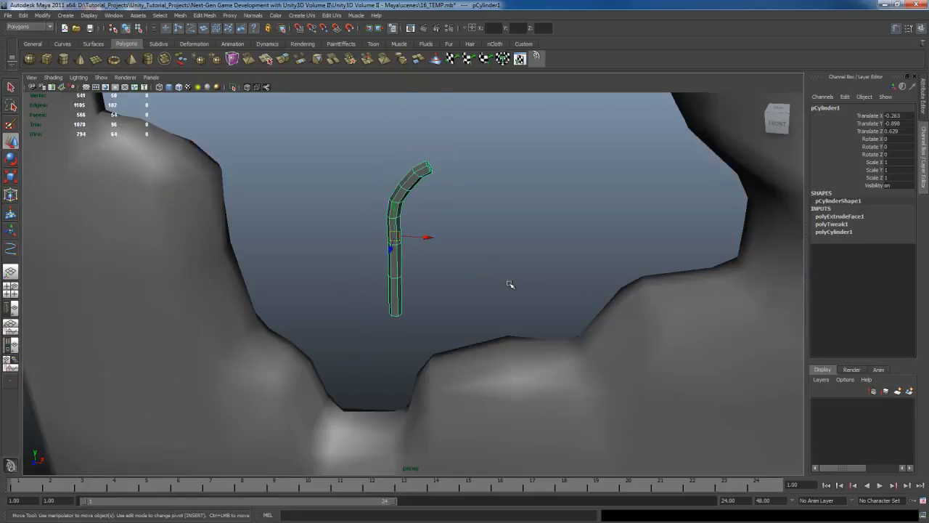
pyautogui.moveTo(511, 284); pyautogui.dragTo(571, 284, button='middle')
pyautogui.moveTo(583, 240); pyautogui.dragTo(578, 284, button='middle')
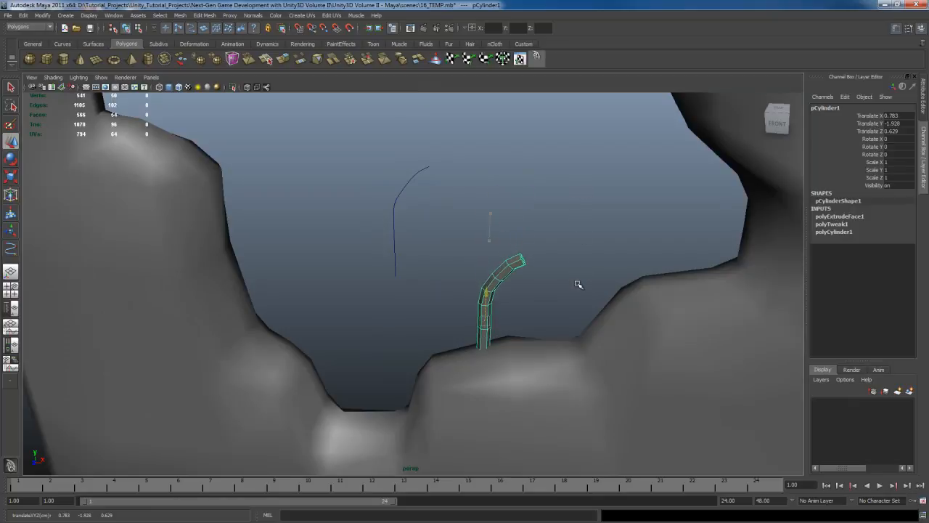
pyautogui.keyDown('alt'); pyautogui.moveTo(591, 311); pyautogui.dragTo(587, 278); pyautogui.keyUp('alt')
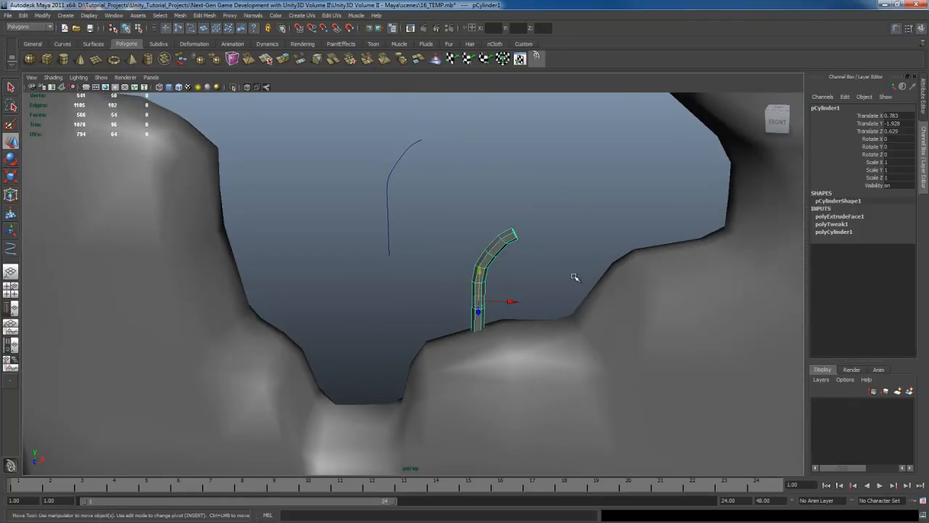
# - Show the curve's control vertices and shift the one at the bend slightly to smooth the rebar's curvature
pyautogui.press('q')
pyautogui.click(389, 194)
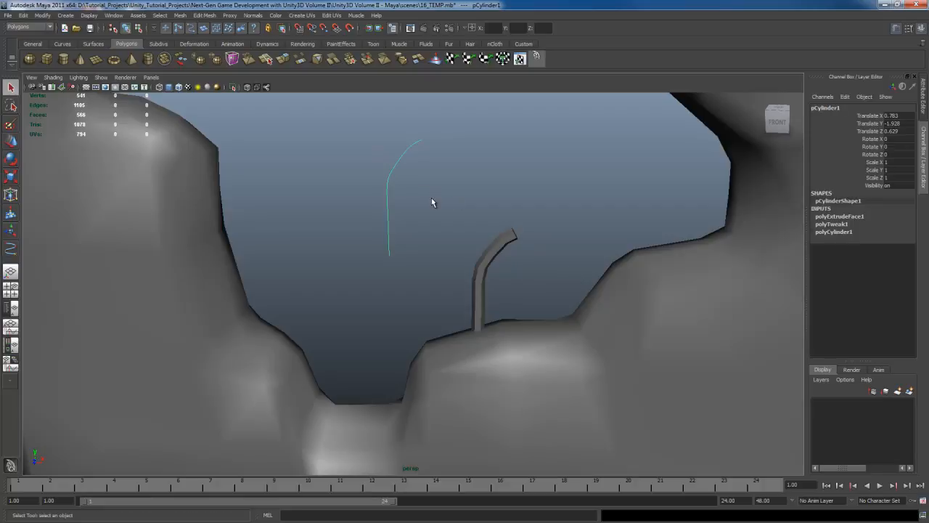
pyautogui.press('w')
pyautogui.press('q')
pyautogui.rightClick(391, 185)
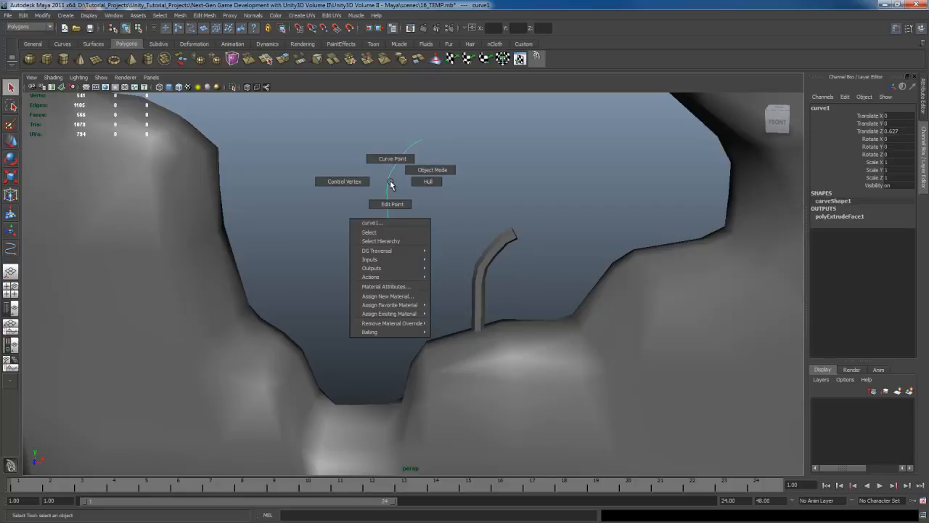
pyautogui.click(344, 181)
pyautogui.moveTo(408, 174); pyautogui.dragTo(410, 176)
pyautogui.press('w')
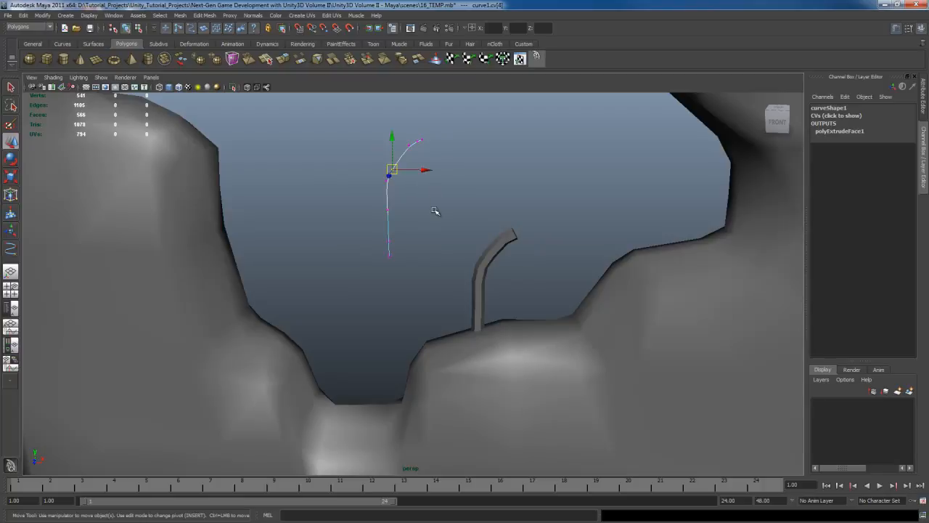
pyautogui.moveTo(435, 210); pyautogui.dragTo(436, 204, button='middle')
# - Move the curve's three uppermost control vertices toward negative X and rotate them to straighten the rebar's tip
pyautogui.press('q')
pyautogui.click(416, 138)
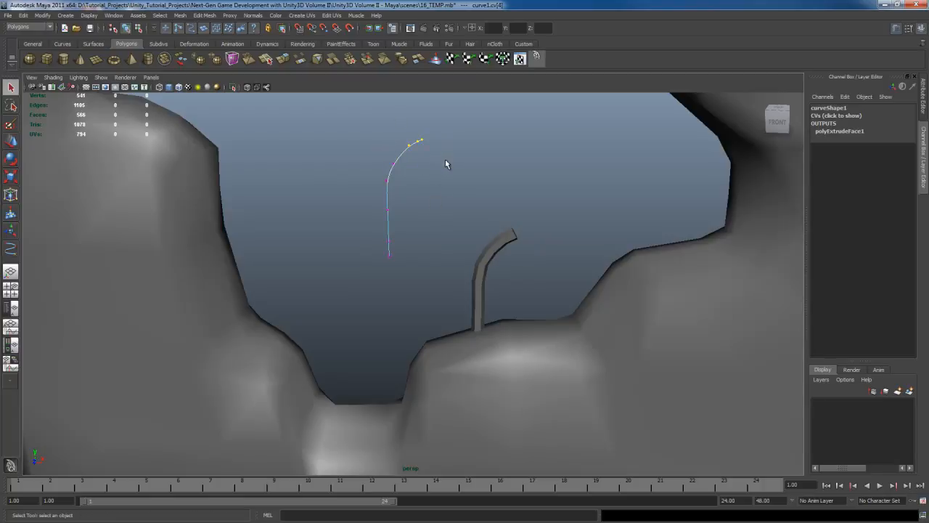
pyautogui.press('w')
pyautogui.moveTo(475, 174); pyautogui.dragTo(473, 179, button='middle')
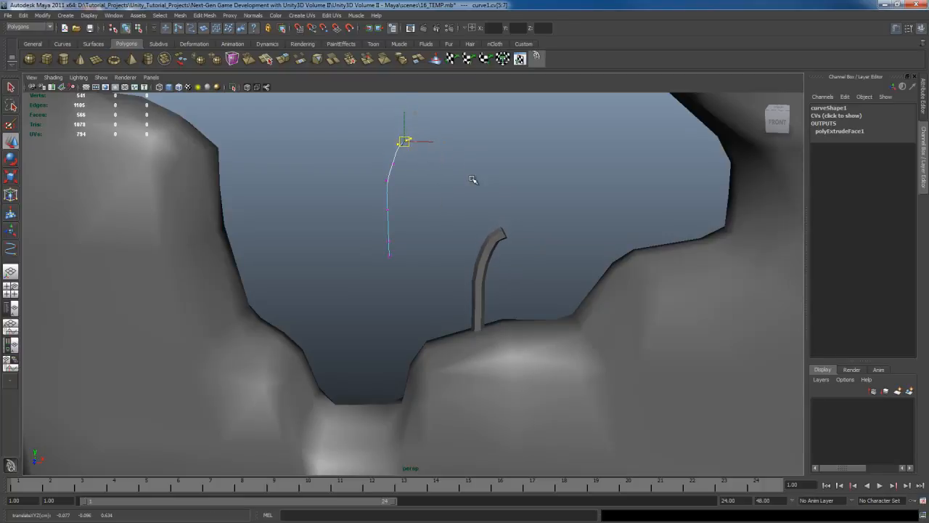
pyautogui.press('q')
pyautogui.press('e')
pyautogui.moveTo(511, 204); pyautogui.dragTo(486, 189, button='middle')
pyautogui.press('w')
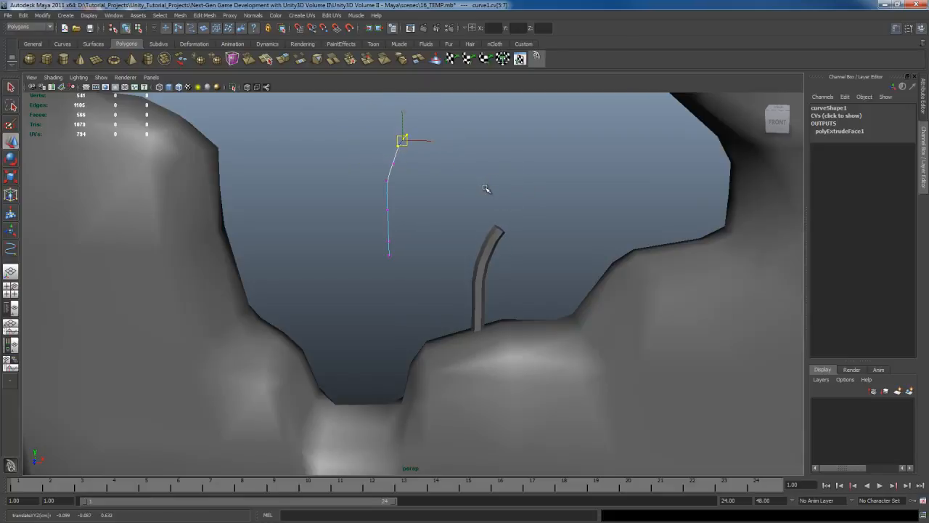
pyautogui.press('q')
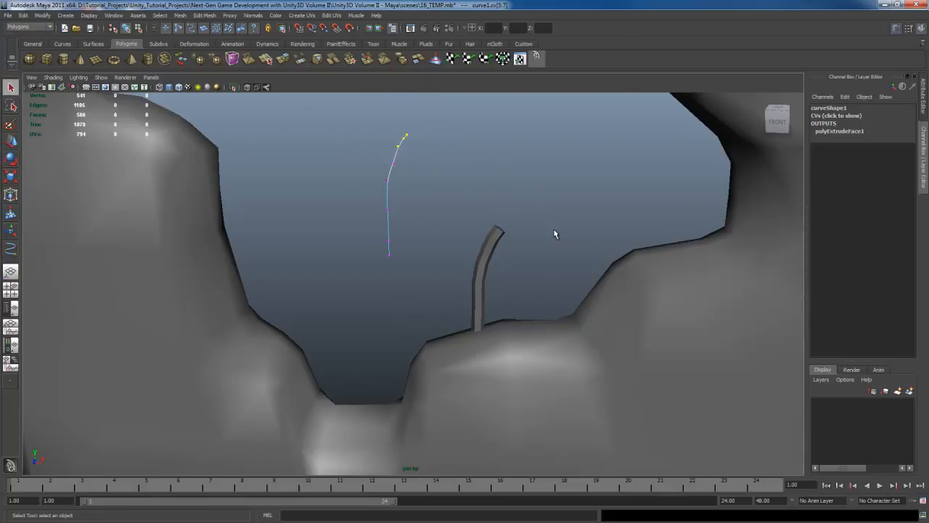
# - Duplicate the rebar and move the copy along X to about -1.726, onto the ledge at the opposite side of the hole
pyautogui.click(483, 268)
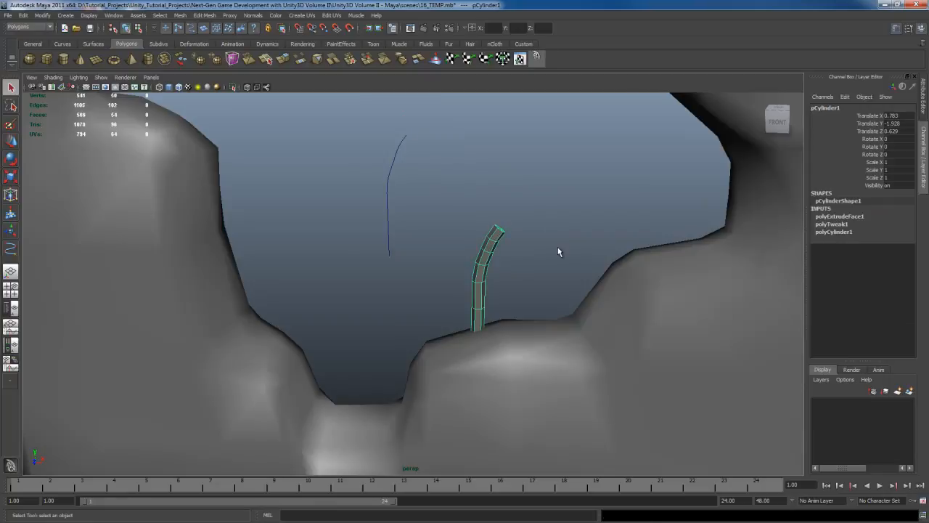
pyautogui.hotkey('ctrl', 'd')
pyautogui.press('w')
pyautogui.moveTo(607, 255); pyautogui.dragTo(388, 259, button='middle')
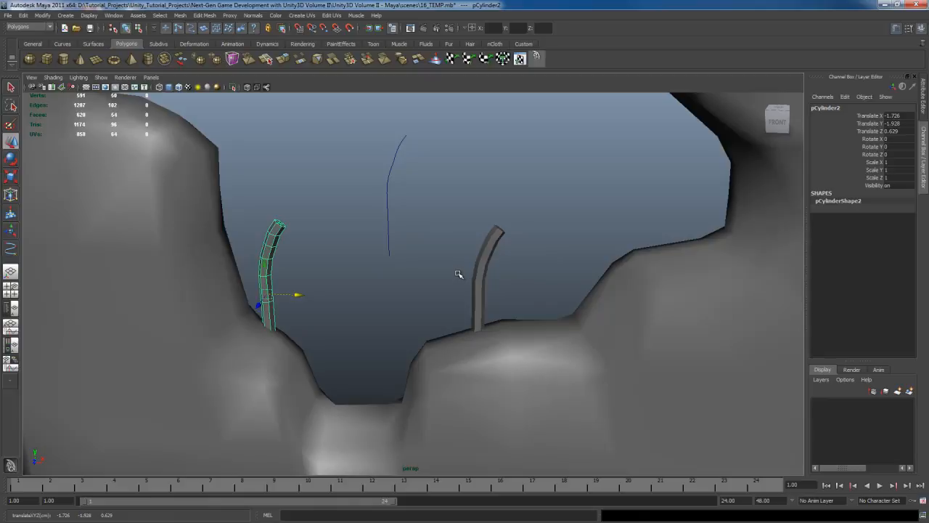
# - Duplicate that copy, rotate it to about 15.353, -24.886, -89.577 so it lies horizontally, and move it to about Y -0.456, Z 0.713
pyautogui.hotkey('ctrl', 'd')
pyautogui.keyDown('shift'); pyautogui.moveTo(440, 302); pyautogui.dragTo(508, 317, button='middle'); pyautogui.keyUp('shift')
pyautogui.press('e')
pyautogui.keyDown('alt'); pyautogui.moveTo(542, 182); pyautogui.dragTo(545, 224); pyautogui.keyUp('alt')
pyautogui.press('w')
pyautogui.keyDown('shift'); pyautogui.moveTo(557, 207); pyautogui.dragTo(556, 202, button='middle'); pyautogui.keyUp('shift')
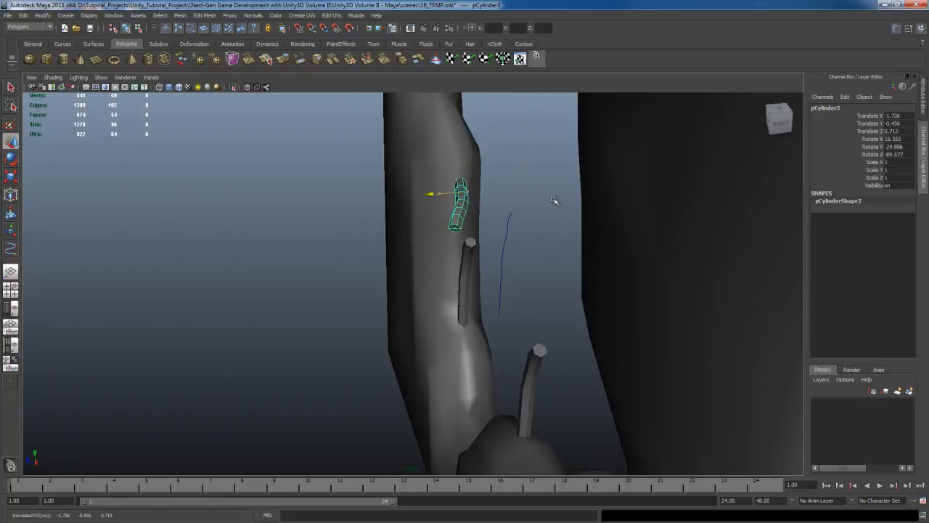
# - Move the horizontal rebar to about X -2.168 so its base sits in the hole's side edge
pyautogui.keyDown('alt'); pyautogui.moveTo(556, 202); pyautogui.dragTo(520, 241); pyautogui.keyUp('alt')
pyautogui.moveTo(581, 233); pyautogui.dragTo(552, 193, button='middle')
pyautogui.scroll(-5, 545, 196)
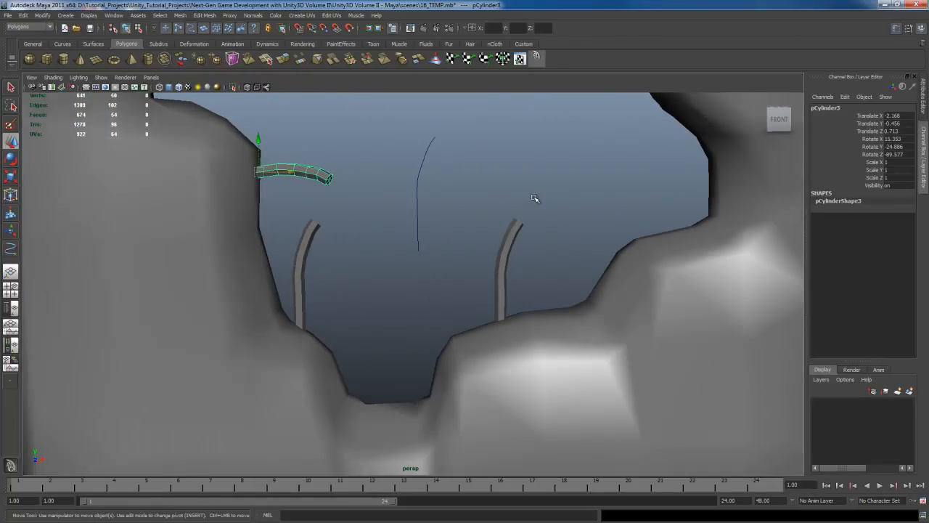
pyautogui.keyDown('alt'); pyautogui.moveTo(432, 202); pyautogui.dragTo(444, 206); pyautogui.keyUp('alt')
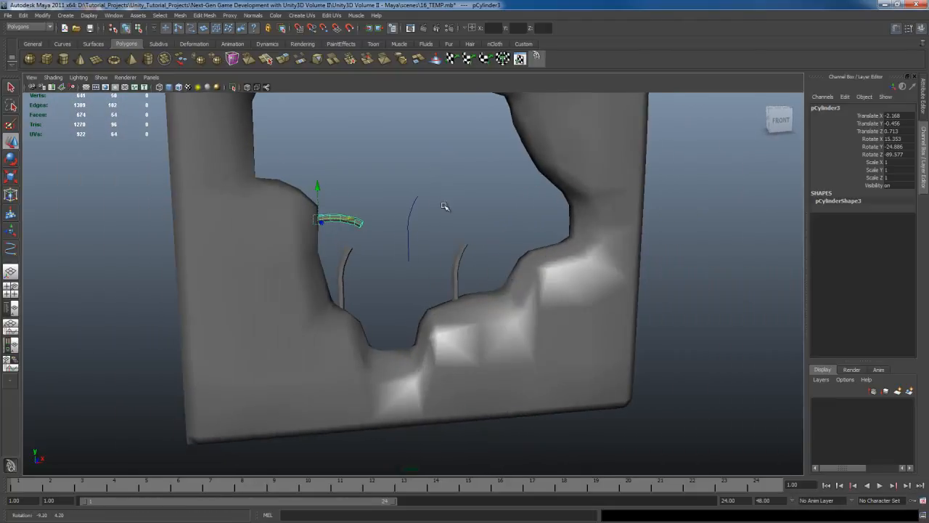
pyautogui.scroll(5, 445, 206)
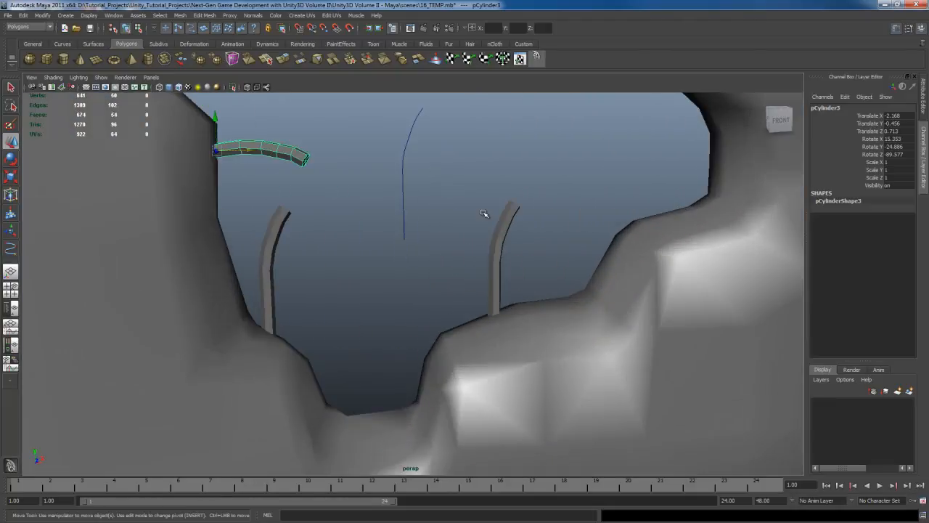
pyautogui.keyDown('alt'); pyautogui.moveTo(552, 174); pyautogui.dragTo(531, 252, button='middle'); pyautogui.keyUp('alt')
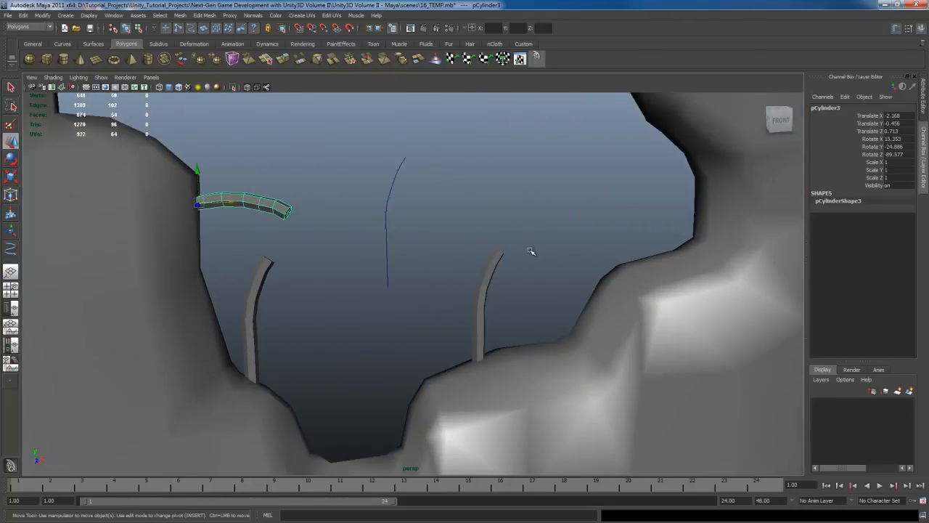
# - Move the curve's middle control vertices toward negative X to give the original rebar a slight S-shaped bend
pyautogui.press('q')
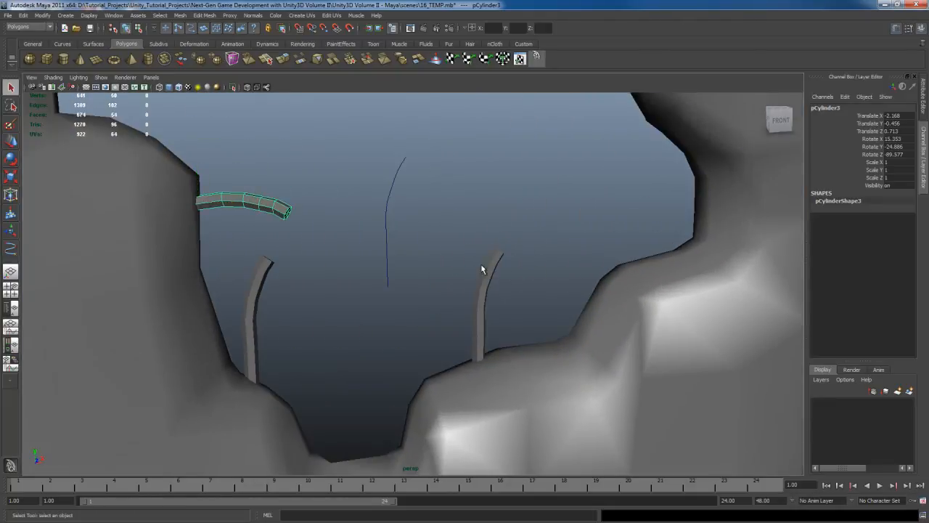
pyautogui.click(390, 192)
pyautogui.keyDown('alt'); pyautogui.moveTo(540, 206); pyautogui.dragTo(537, 223, button='middle'); pyautogui.keyUp('alt')
pyautogui.moveTo(379, 221); pyautogui.dragTo(349, 225, button='right')
pyautogui.moveTo(370, 212); pyautogui.dragTo(397, 232)
pyautogui.press('w')
pyautogui.moveTo(456, 235)
pyautogui.mouseDown(button='middle')
pyautogui.moveTo(464, 235)
pyautogui.moveTo(442, 235)
pyautogui.moveTo(434, 222)
pyautogui.moveTo(447, 233)
pyautogui.mouseUp(button='middle')
pyautogui.press('q')
pyautogui.click(389, 204)
pyautogui.press('w')
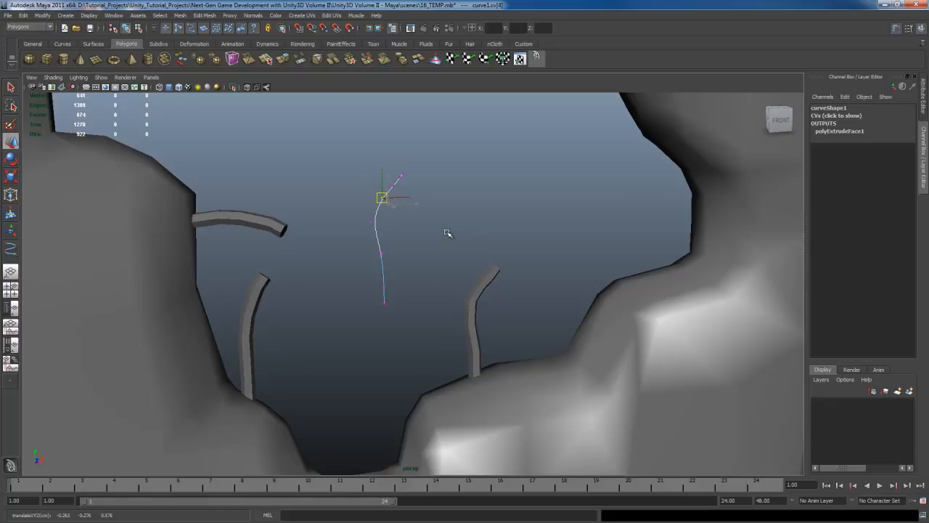
pyautogui.press('q')
# - Duplicate the S-bent rebar and place the copy on the higher ledge at the positive X side of the hole
pyautogui.keyDown('alt'); pyautogui.moveTo(533, 307); pyautogui.dragTo(490, 262); pyautogui.keyUp('alt')
pyautogui.click(468, 254)
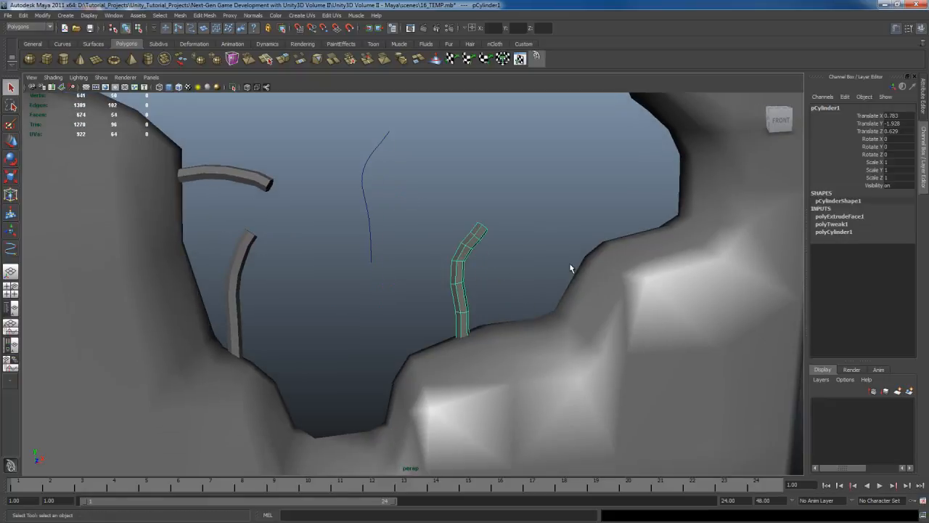
pyautogui.hotkey('ctrl', 'd')
pyautogui.press('w')
pyautogui.keyDown('alt'); pyautogui.moveTo(587, 305); pyautogui.dragTo(608, 291); pyautogui.keyUp('alt')
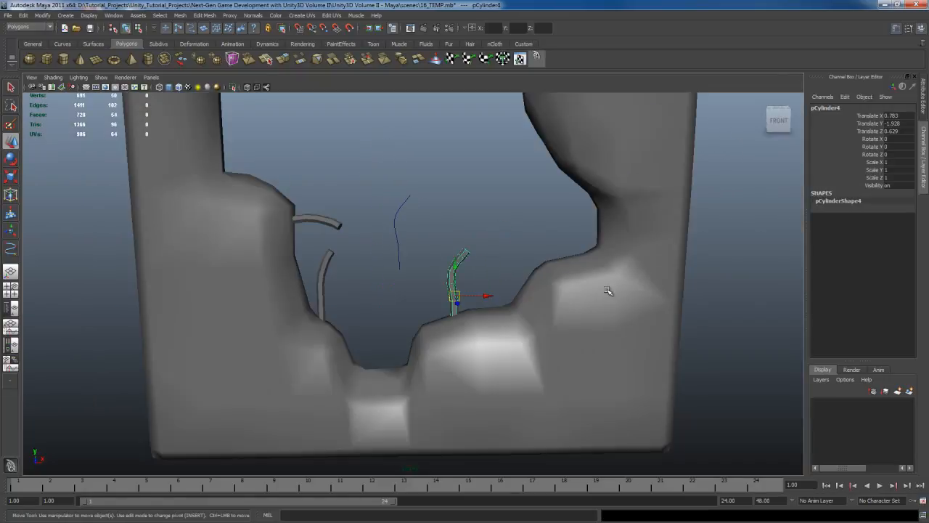
pyautogui.moveTo(566, 263); pyautogui.dragTo(622, 191, button='middle')
# - Move and rotate the curve's four upper control vertices toward negative X so the original rebar stands nearly upright
pyautogui.press('q')
pyautogui.click(511, 224)
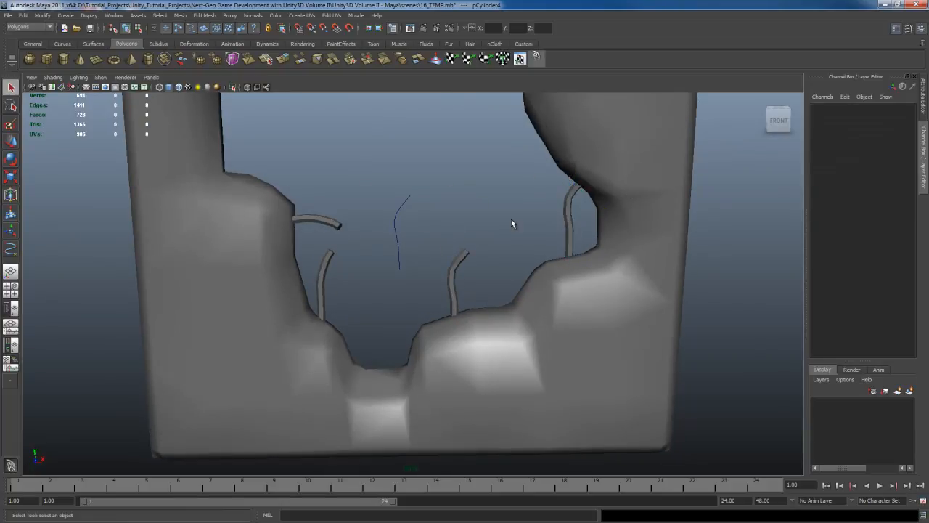
pyautogui.keyDown('alt'); pyautogui.moveTo(511, 224); pyautogui.dragTo(569, 194, button='middle'); pyautogui.keyUp('alt')
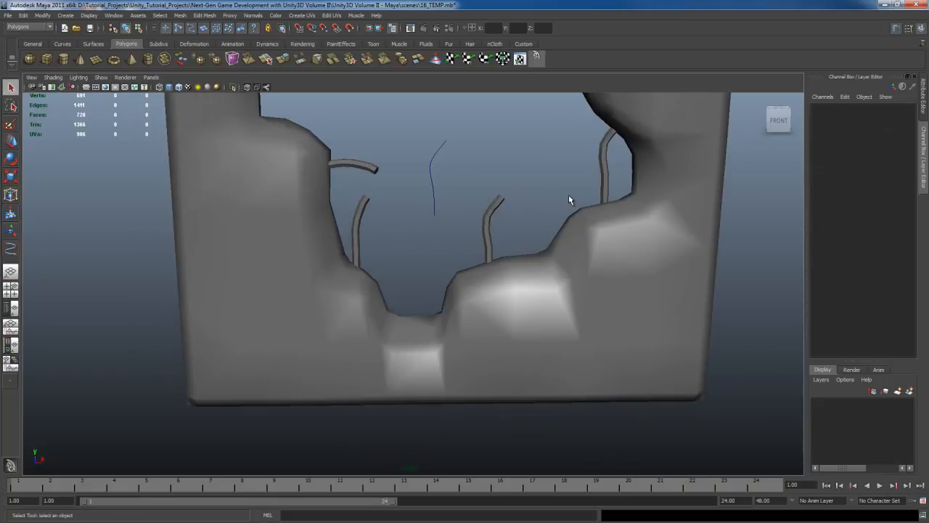
pyautogui.click(440, 145)
pyautogui.moveTo(435, 157); pyautogui.dragTo(443, 153, button='right')
pyautogui.moveTo(426, 127); pyautogui.dragTo(469, 153)
pyautogui.press('w')
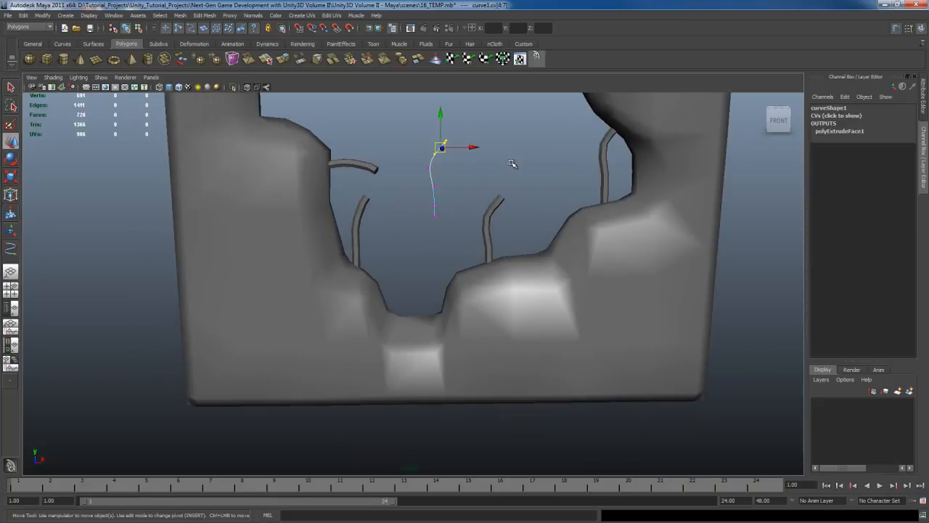
pyautogui.moveTo(563, 159); pyautogui.dragTo(530, 178, button='middle')
pyautogui.press('e')
pyautogui.press('q')
pyautogui.press('w')
pyautogui.press('q')
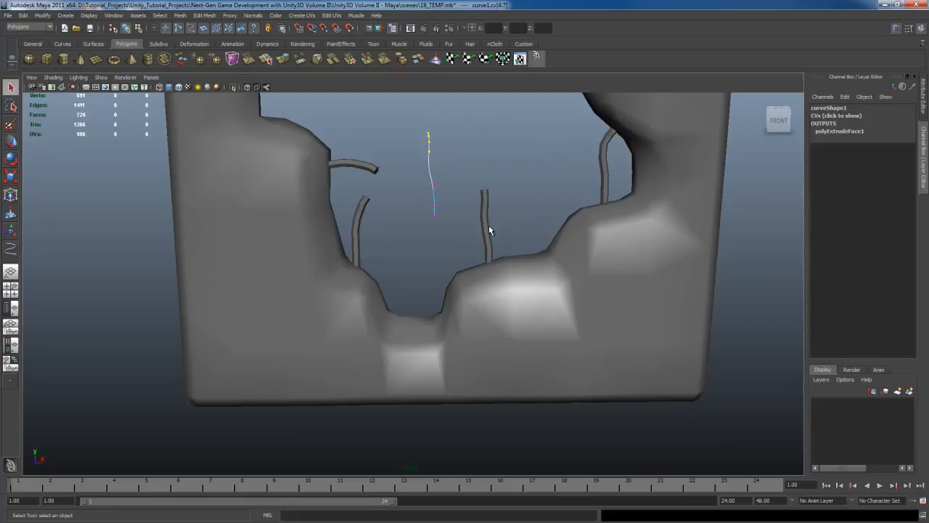
# - Duplicate the nearly upright original rebar and move the copy to about X -0.667, above the lowest notch of the hole
pyautogui.click(488, 226)
pyautogui.hotkey('ctrl', 'd')
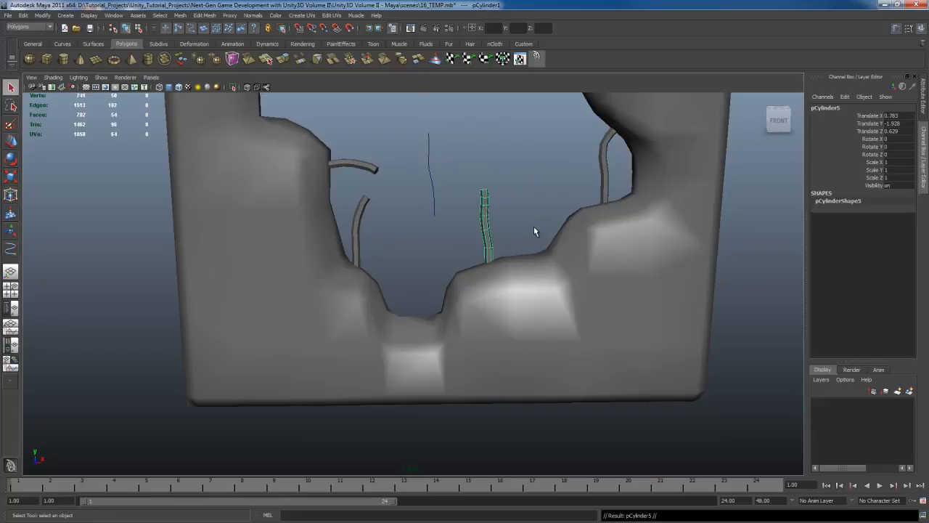
pyautogui.press('w')
pyautogui.moveTo(658, 224); pyautogui.dragTo(583, 223, button='middle')
# - Rotate the rebar copy -90 degrees about Z and lower it to about Y -2.865 so it spans the hole's lowest notch
pyautogui.press('e')
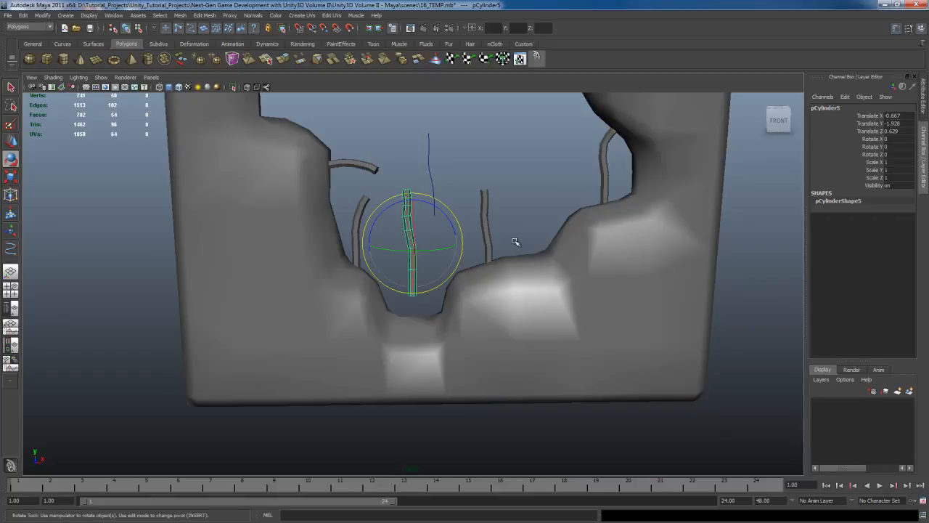
pyautogui.moveTo(438, 208); pyautogui.dragTo(476, 259)
pyautogui.press('w')
pyautogui.moveTo(492, 173); pyautogui.dragTo(498, 248, button='middle')
pyautogui.scroll(-4, 524, 243)
pyautogui.keyDown('alt'); pyautogui.moveTo(499, 249); pyautogui.dragTo(477, 239); pyautogui.keyUp('alt')
pyautogui.press('q')
pyautogui.click(484, 249)
pyautogui.keyDown('alt'); pyautogui.moveTo(470, 224); pyautogui.dragTo(471, 229, button='middle'); pyautogui.keyUp('alt')
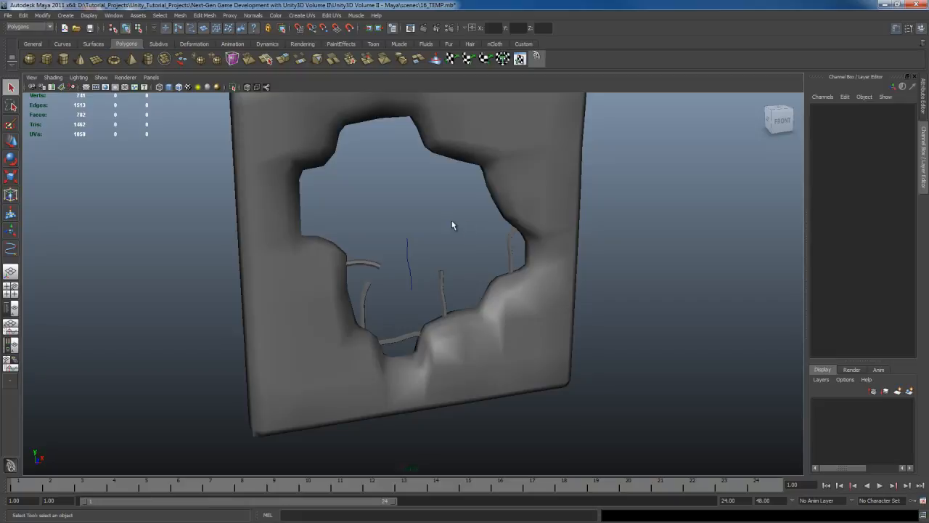
# - Duplicate the horizontal rebar spanning the notch and raise the copy to about Y 0.085 in the open hole
pyautogui.keyDown('alt'); pyautogui.moveTo(509, 302); pyautogui.dragTo(523, 220); pyautogui.keyUp('alt')
pyautogui.scroll(4, 523, 221)
pyautogui.click(415, 270)
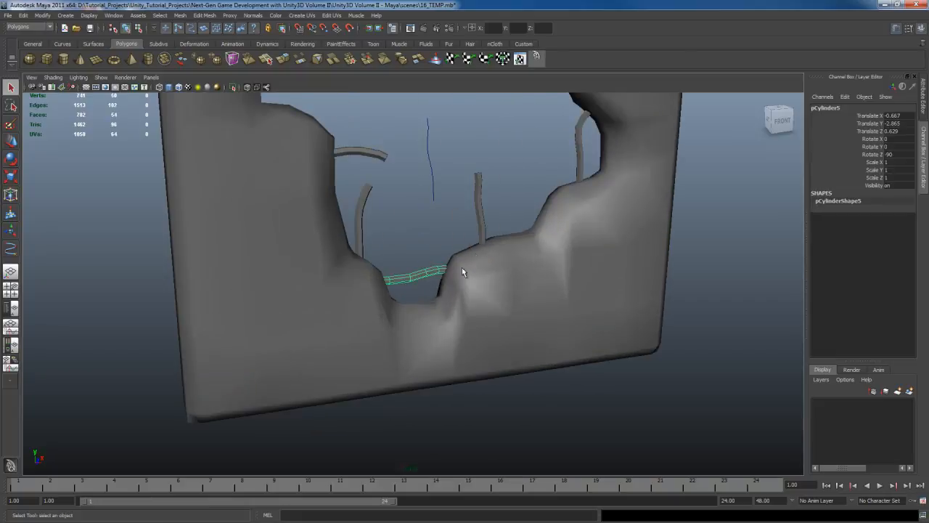
pyautogui.keyDown('alt'); pyautogui.moveTo(509, 216); pyautogui.dragTo(491, 278, button='middle'); pyautogui.keyUp('alt')
pyautogui.scroll(1, 490, 278)
pyautogui.hotkey('ctrl', 'd')
pyautogui.press('w')
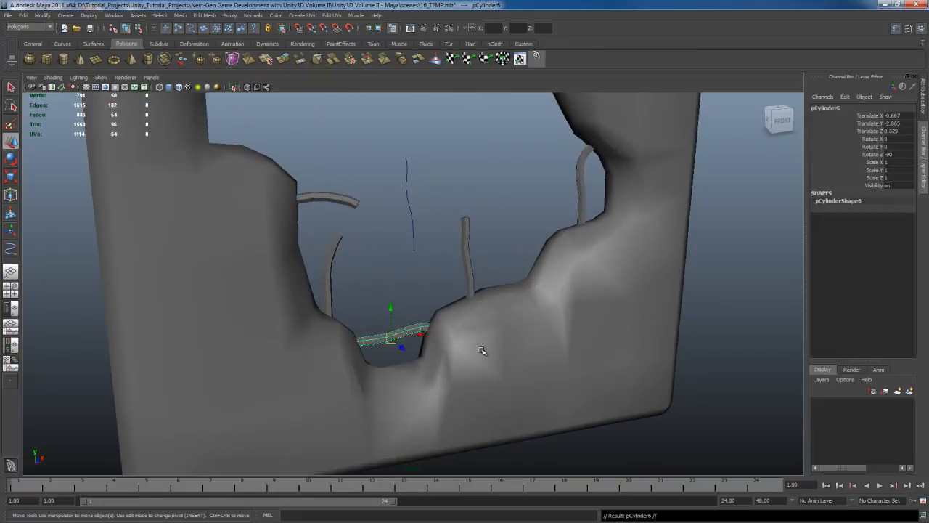
pyautogui.moveTo(485, 348); pyautogui.dragTo(535, 280, button='middle')
pyautogui.scroll(2, 416, 290)
# - Switch the floating rebar copy to face selection and examine its end cap
pyautogui.press('q')
pyautogui.rightClick(396, 259)
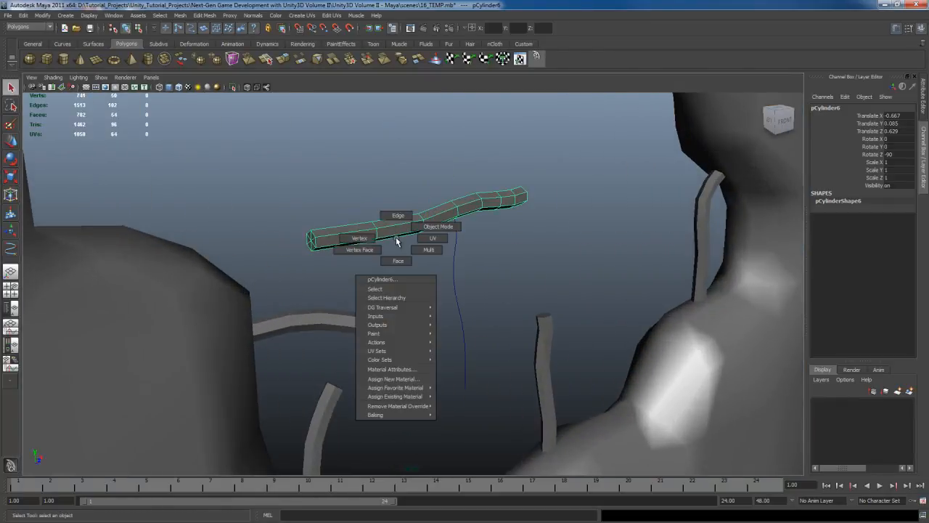
pyautogui.click(396, 259)
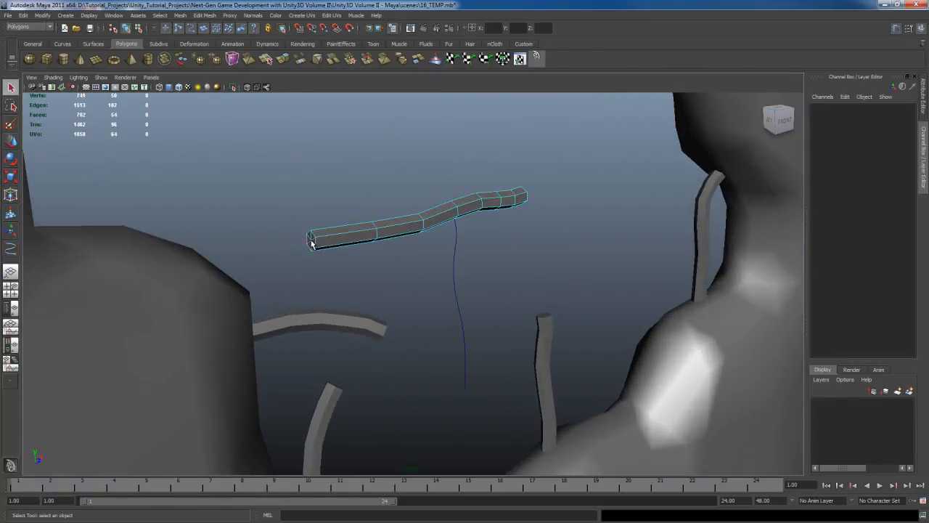
pyautogui.keyDown('alt'); pyautogui.moveTo(482, 274); pyautogui.dragTo(466, 236, button='middle'); pyautogui.keyUp('alt')
pyautogui.keyDown('alt'); pyautogui.moveTo(501, 238); pyautogui.dragTo(400, 258); pyautogui.keyUp('alt')
pyautogui.scroll(4, 472, 270)
# - Select the upper end cap faces of the curved rebar standing on the negative X ledge
pyautogui.click(362, 253)
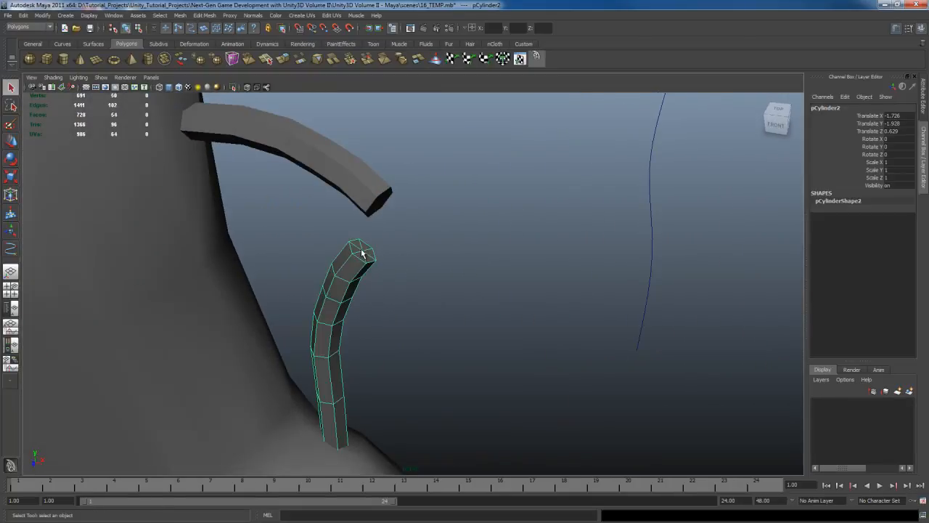
pyautogui.moveTo(361, 251); pyautogui.dragTo(359, 267, button='right')
pyautogui.moveTo(358, 244); pyautogui.dragTo(366, 255)
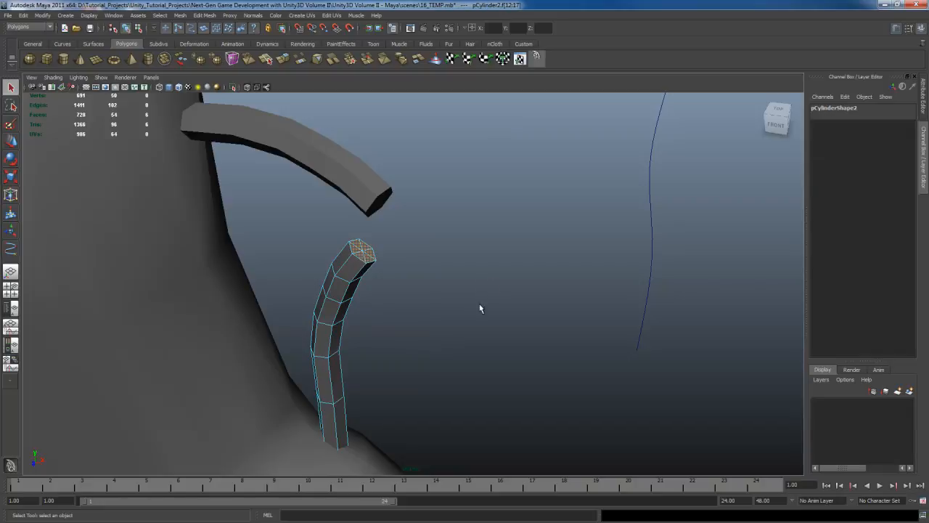
# - Select the end cap faces at the base of the same curved rebar, on the side buried in the wall
pyautogui.keyDown('alt'); pyautogui.moveTo(479, 308); pyautogui.dragTo(486, 237, button='middle'); pyautogui.keyUp('alt')
pyautogui.keyDown('alt'); pyautogui.moveTo(487, 241); pyautogui.dragTo(469, 301); pyautogui.keyUp('alt')
pyautogui.keyDown('alt'); pyautogui.moveTo(407, 384); pyautogui.dragTo(450, 300, button='middle'); pyautogui.keyUp('alt')
pyautogui.keyDown('alt'); pyautogui.moveTo(449, 300); pyautogui.dragTo(504, 271); pyautogui.keyUp('alt')
pyautogui.keyDown('alt'); pyautogui.moveTo(433, 240); pyautogui.dragTo(364, 286, button='middle'); pyautogui.keyUp('alt')
pyautogui.scroll(5, 477, 202)
pyautogui.keyDown('alt'); pyautogui.moveTo(442, 413); pyautogui.dragTo(487, 226, button='middle'); pyautogui.keyUp('alt')
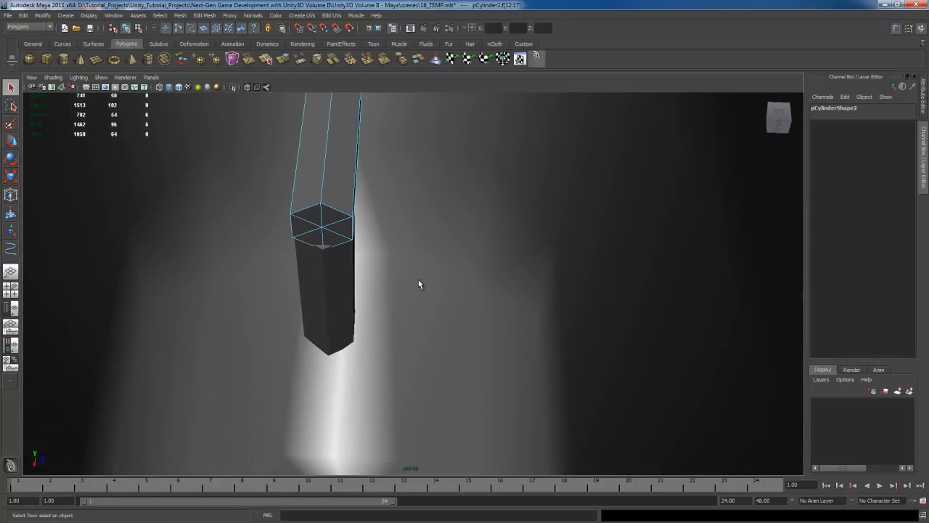
pyautogui.moveTo(318, 223); pyautogui.dragTo(331, 232)
# - Return to object selection, clear the selection and review the whole rebar arrangement in the hole
pyautogui.keyDown('alt'); pyautogui.moveTo(470, 242); pyautogui.dragTo(521, 224); pyautogui.keyUp('alt')
pyautogui.keyDown('alt'); pyautogui.moveTo(483, 204); pyautogui.dragTo(561, 271, button='middle'); pyautogui.keyUp('alt')
pyautogui.keyDown('alt'); pyautogui.moveTo(561, 271); pyautogui.dragTo(438, 320); pyautogui.keyUp('alt')
pyautogui.scroll(-8, 438, 321)
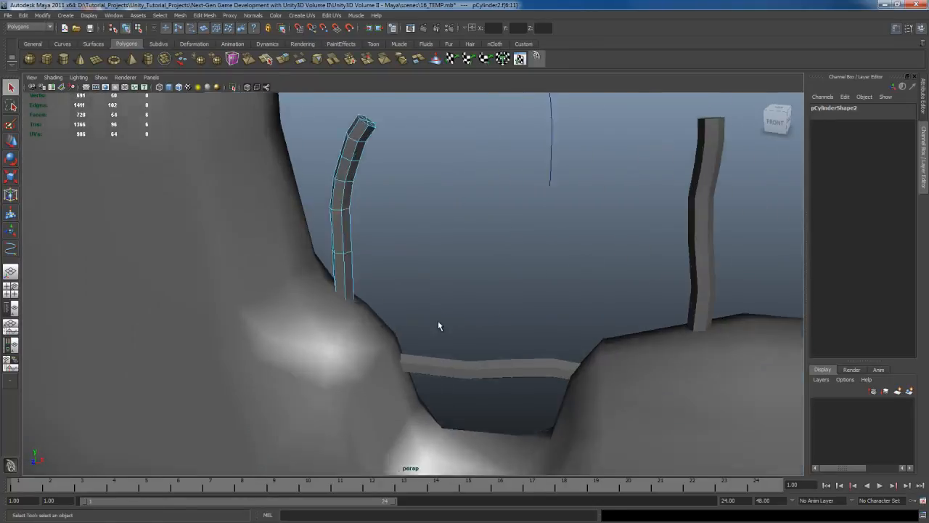
pyautogui.moveTo(479, 280)
pyautogui.keyDown('alt'); pyautogui.mouseDown()
pyautogui.moveTo(435, 295)
pyautogui.moveTo(477, 291)
pyautogui.moveTo(445, 322)
pyautogui.moveTo(469, 269)
pyautogui.moveTo(468, 254)
pyautogui.moveTo(450, 257)
pyautogui.moveTo(441, 283)
pyautogui.moveTo(468, 292)
pyautogui.mouseUp(); pyautogui.keyUp('alt')
pyautogui.press('F8')
pyautogui.click(480, 252)
pyautogui.keyDown('alt'); pyautogui.moveTo(468, 291); pyautogui.dragTo(478, 266, button='middle'); pyautogui.keyUp('alt')
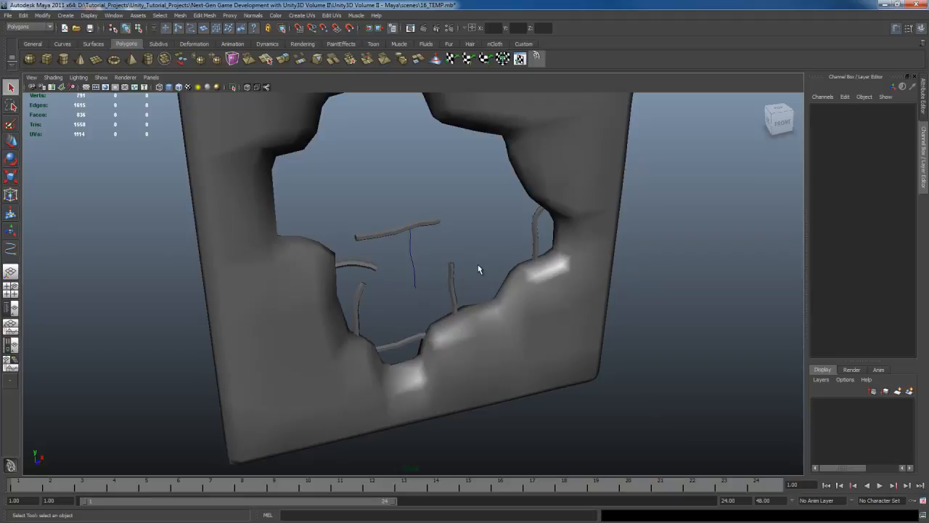
pyautogui.click(452, 283)
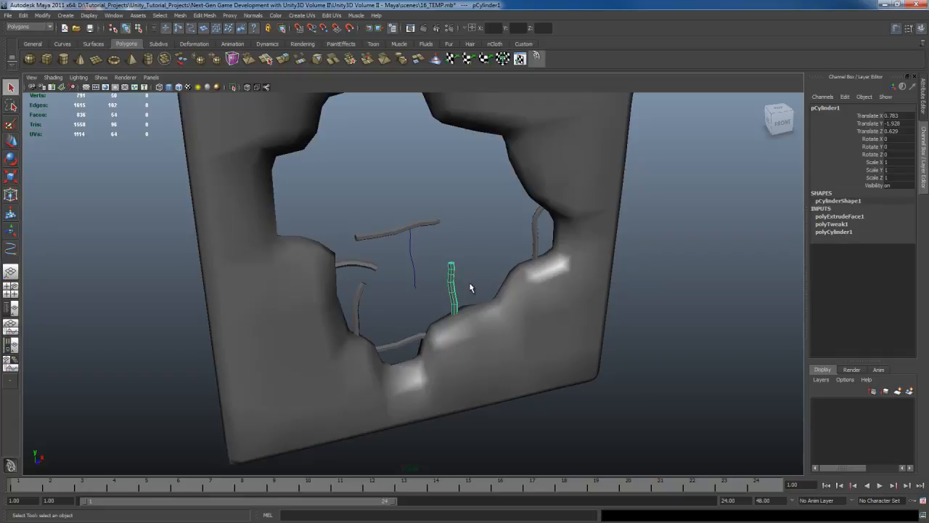
pyautogui.moveTo(487, 249)
pyautogui.keyDown('alt'); pyautogui.mouseDown()
pyautogui.moveTo(475, 232)
pyautogui.moveTo(485, 247)
pyautogui.moveTo(478, 263)
pyautogui.mouseUp(); pyautogui.keyUp('alt')
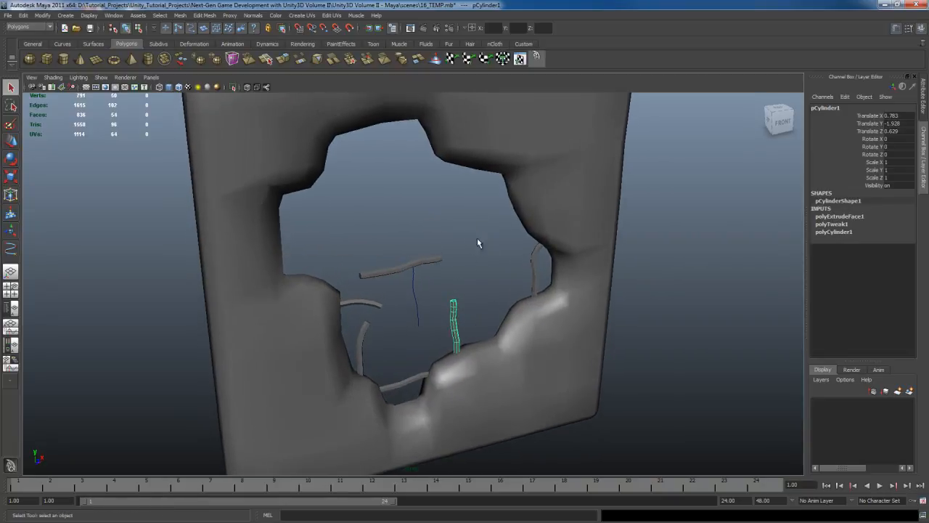
pyautogui.click(495, 265)
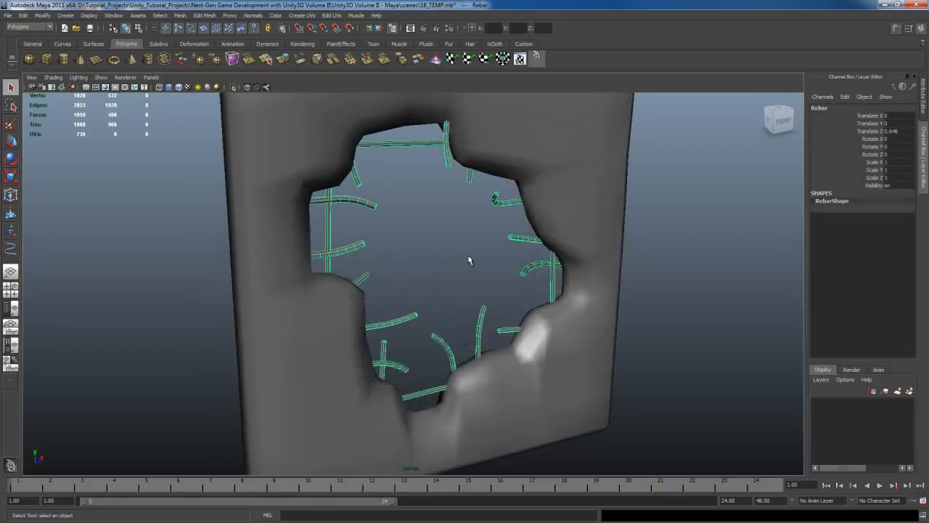
# - Deselect the finished Rebar mesh and examine how its bars are distributed around the edge of the hole
pyautogui.keyDown('alt'); pyautogui.moveTo(468, 260); pyautogui.dragTo(431, 267); pyautogui.keyUp('alt')
pyautogui.click(431, 267)
pyautogui.keyDown('alt'); pyautogui.moveTo(459, 271); pyautogui.dragTo(480, 279, button='right'); pyautogui.keyUp('alt')
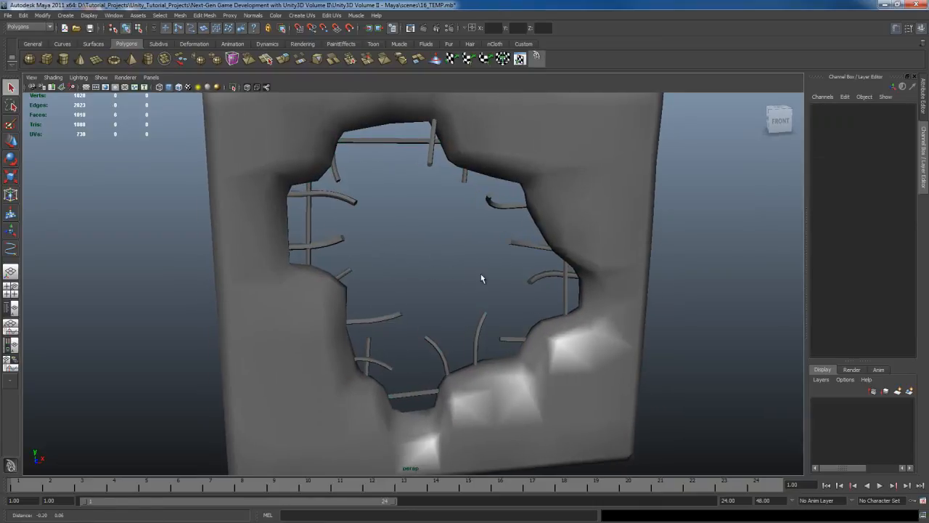
pyautogui.moveTo(481, 274)
pyautogui.keyDown('alt'); pyautogui.mouseDown()
pyautogui.moveTo(458, 273)
pyautogui.moveTo(490, 285)
pyautogui.mouseUp(); pyautogui.keyUp('alt')
pyautogui.scroll(2, 458, 273)
pyautogui.keyDown('alt'); pyautogui.moveTo(475, 231); pyautogui.dragTo(479, 268, button='middle'); pyautogui.keyUp('alt')
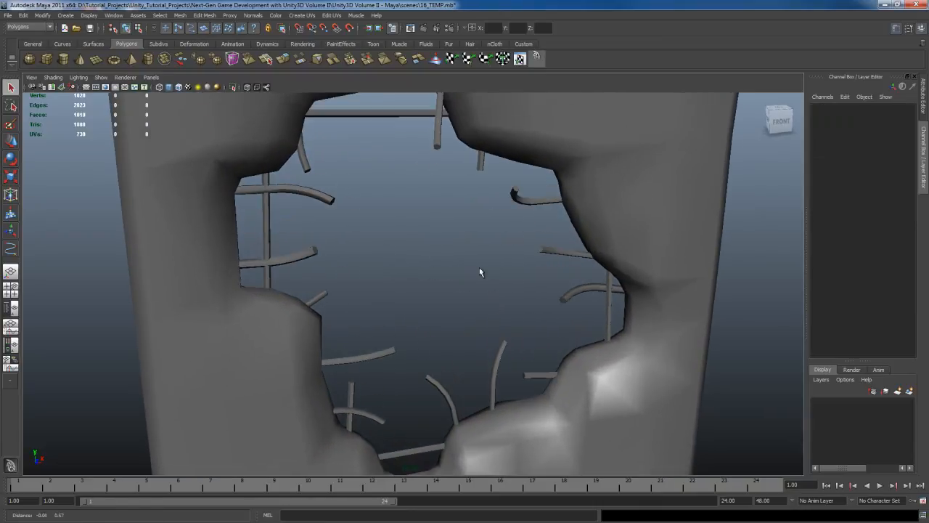
pyautogui.keyDown('alt'); pyautogui.moveTo(479, 273); pyautogui.dragTo(471, 288); pyautogui.keyUp('alt')
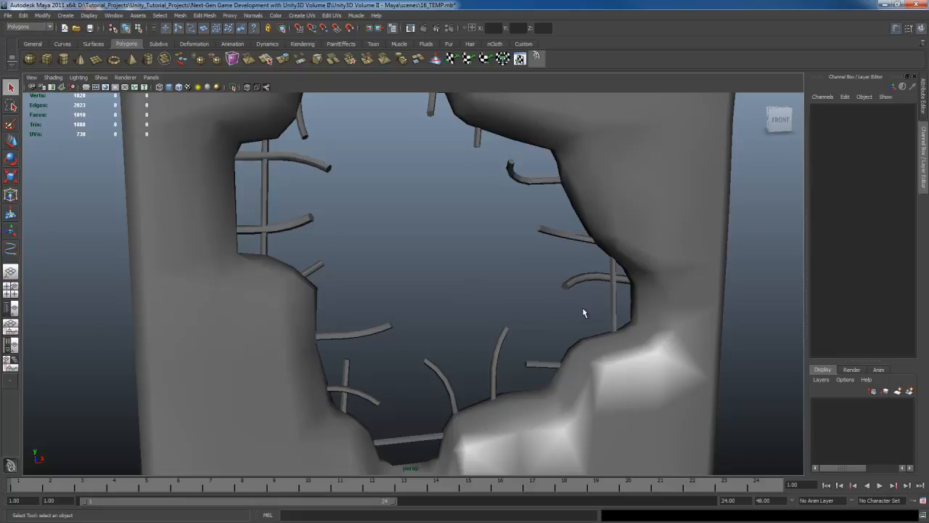
# - Select the combined Rebar mesh and examine its bars against the low-res wall from several angles
pyautogui.click(598, 284)
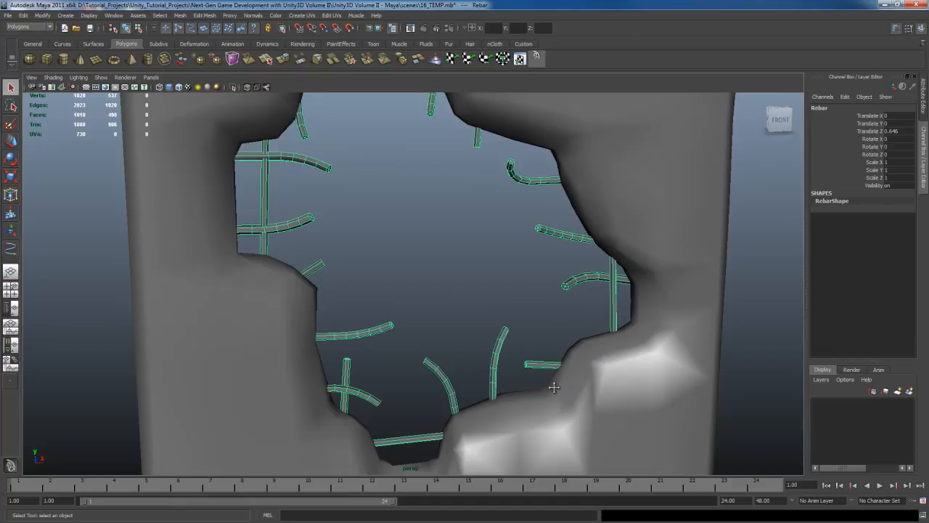
pyautogui.keyDown('alt'); pyautogui.moveTo(556, 384); pyautogui.dragTo(504, 223); pyautogui.keyUp('alt')
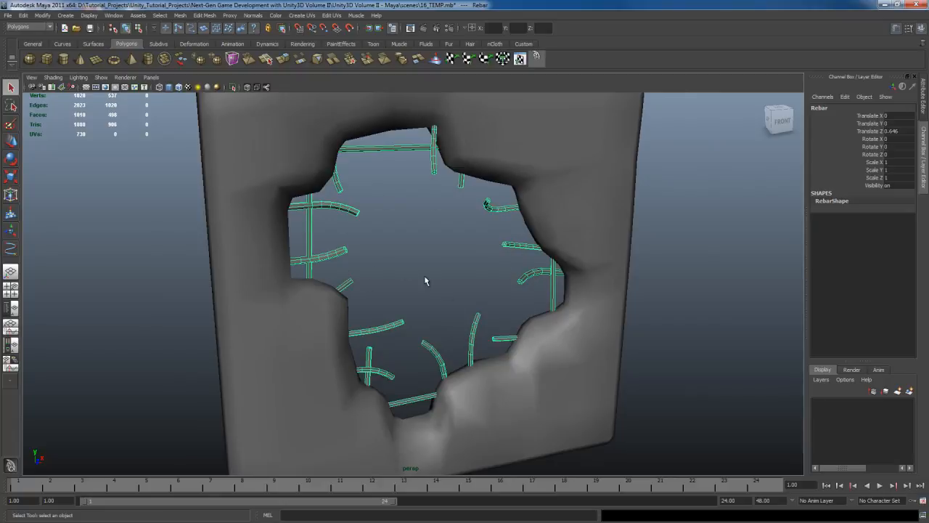
pyautogui.keyDown('alt'); pyautogui.moveTo(426, 281); pyautogui.dragTo(461, 263); pyautogui.keyUp('alt')
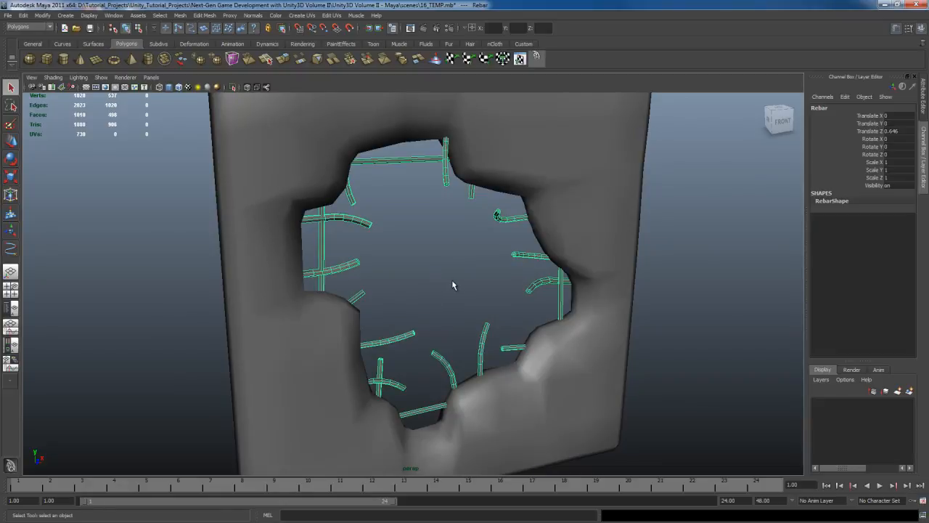
pyautogui.keyDown('alt'); pyautogui.moveTo(452, 286); pyautogui.dragTo(465, 288); pyautogui.keyUp('alt')
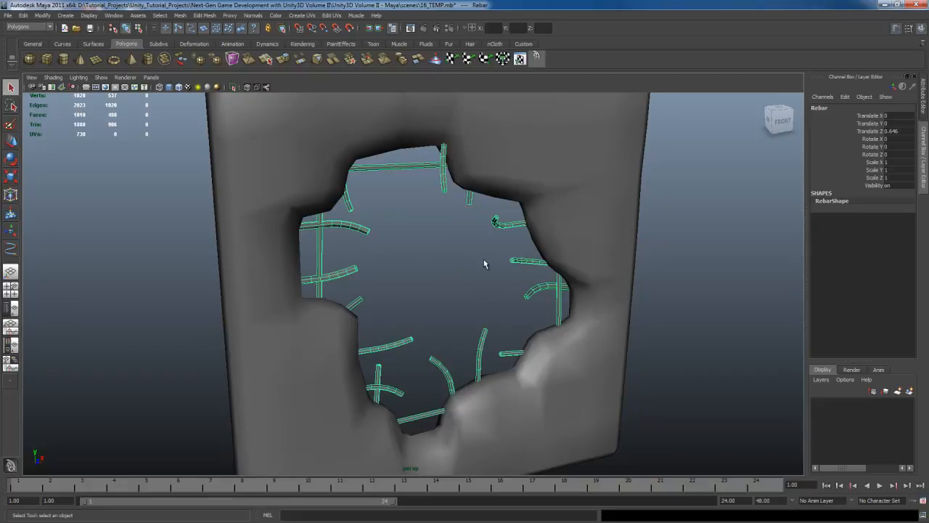
pyautogui.moveTo(462, 287)
pyautogui.keyDown('alt'); pyautogui.mouseDown(button='middle')
pyautogui.moveTo(454, 292)
pyautogui.moveTo(455, 279)
pyautogui.mouseUp(button='middle'); pyautogui.keyUp('alt')
pyautogui.scroll(-2, 453, 292)
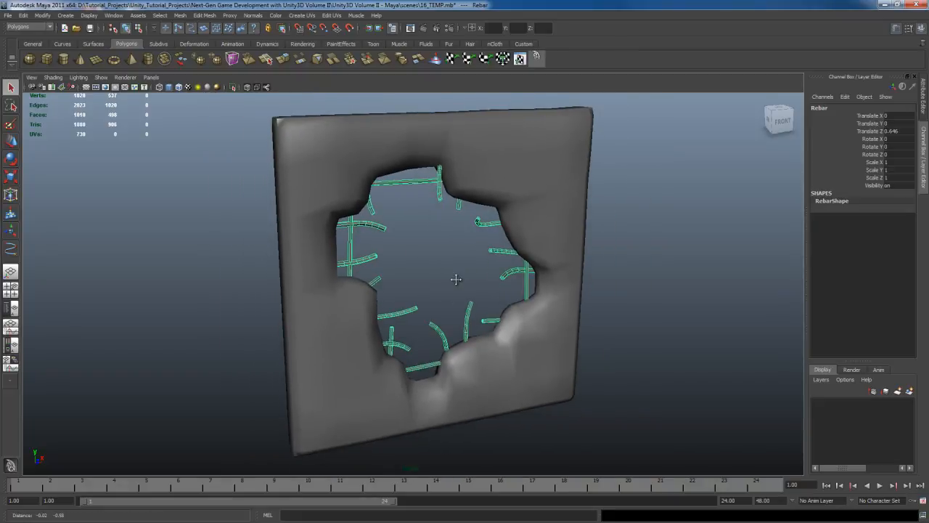
pyautogui.scroll(1, 457, 281)
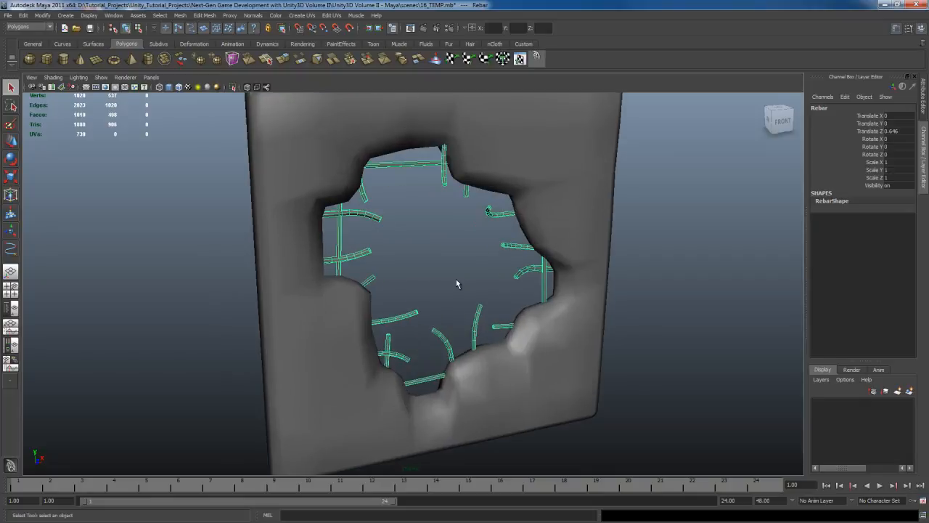
# - Switch the viewport renderer to Viewport 2.0, clear the selection and inspect the detailed wall together with its rebar
pyautogui.click(123, 78)
pyautogui.click(149, 110)
pyautogui.moveTo(471, 308)
pyautogui.keyDown('alt'); pyautogui.mouseDown()
pyautogui.moveTo(414, 280)
pyautogui.moveTo(594, 295)
pyautogui.moveTo(457, 255)
pyautogui.moveTo(353, 255)
pyautogui.moveTo(425, 269)
pyautogui.moveTo(416, 257)
pyautogui.moveTo(457, 273)
pyautogui.moveTo(442, 262)
pyautogui.moveTo(447, 272)
pyautogui.mouseUp(); pyautogui.keyUp('alt')
pyautogui.click(427, 266)
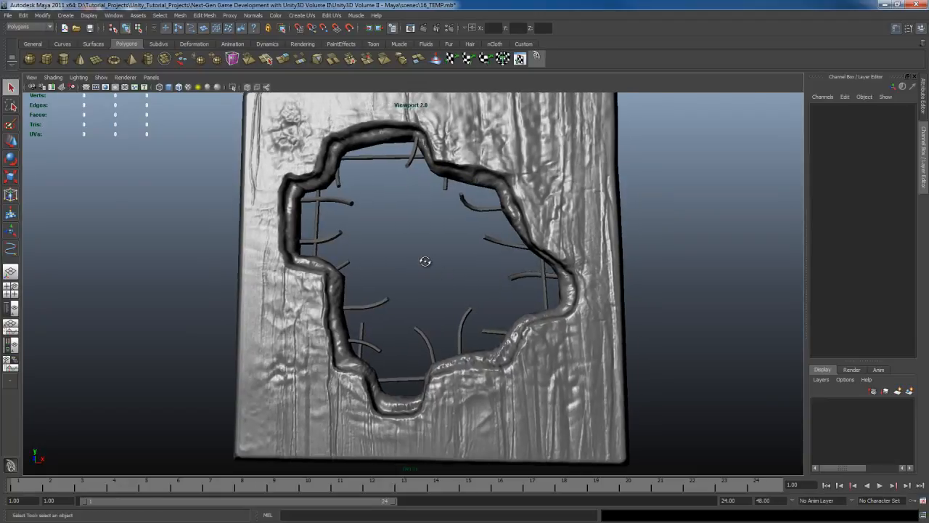
pyautogui.keyDown('alt'); pyautogui.moveTo(421, 259); pyautogui.dragTo(434, 275); pyautogui.keyUp('alt')
pyautogui.scroll(-2, 434, 276)
pyautogui.moveTo(434, 276)
pyautogui.keyDown('alt'); pyautogui.mouseDown(button='middle')
pyautogui.moveTo(441, 271)
pyautogui.moveTo(441, 291)
pyautogui.mouseUp(button='middle'); pyautogui.keyUp('alt')
pyautogui.scroll(3, 441, 271)
pyautogui.moveTo(441, 290)
pyautogui.keyDown('alt'); pyautogui.mouseDown()
pyautogui.moveTo(442, 302)
pyautogui.moveTo(442, 293)
pyautogui.mouseUp(); pyautogui.keyUp('alt')
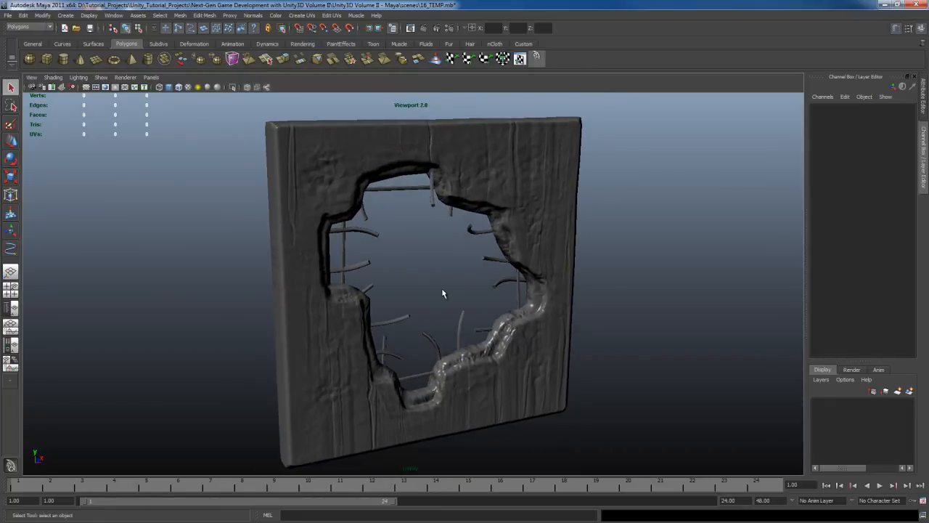